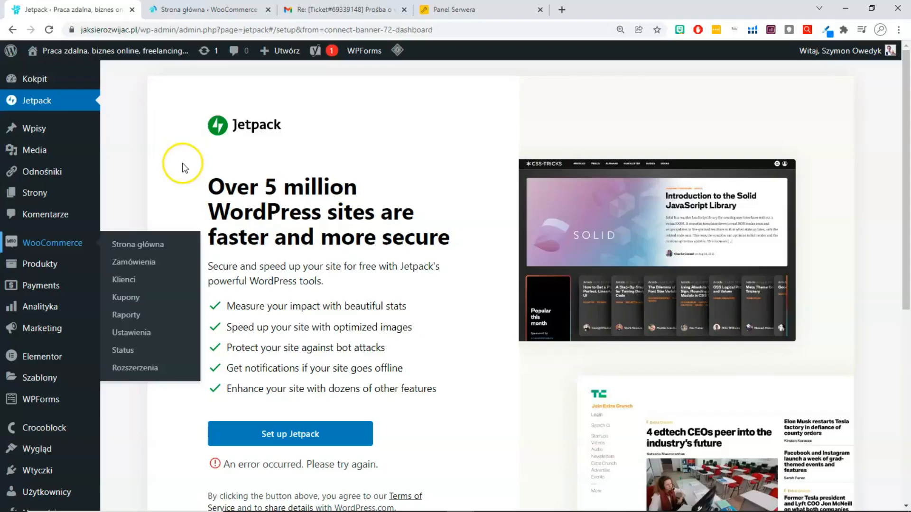
- Consult the support e-mail's firewall advice in Gmail, and open the Web Aplication Firewall (WAF) settings in the hosting server panel
{"action": "key", "text": "ctrl+Tab"}
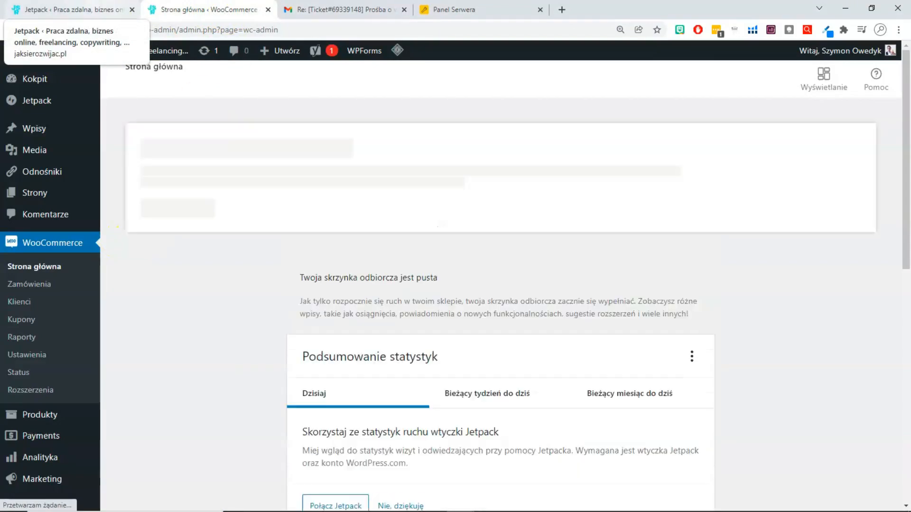
{"action": "left_click", "coordinate": [72, 9]}
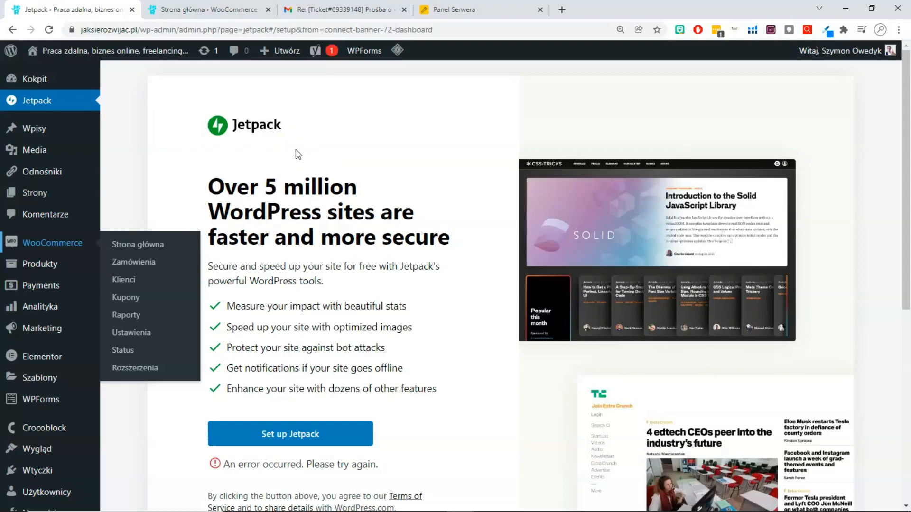
{"action": "left_click", "coordinate": [321, 10]}
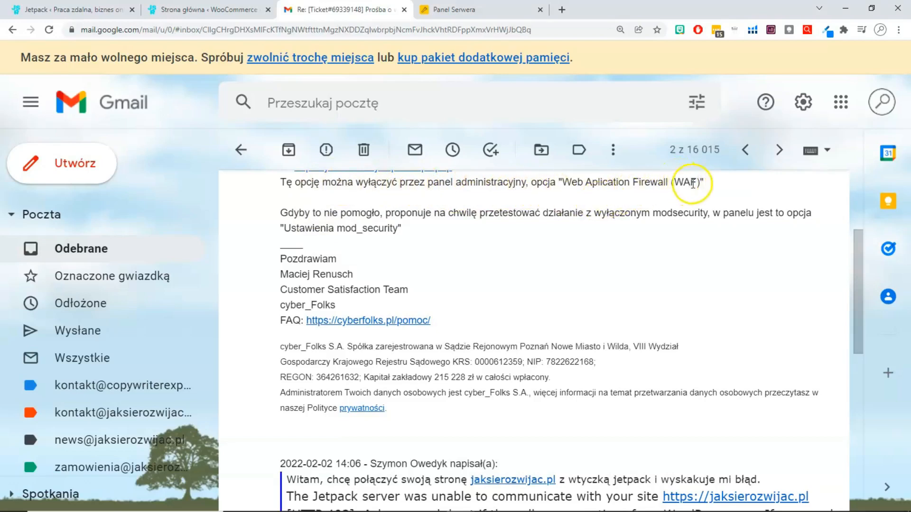
{"action": "left_click", "coordinate": [675, 182]}
{"action": "left_click_drag", "start_coordinate": [675, 182], "coordinate": [696, 182]}
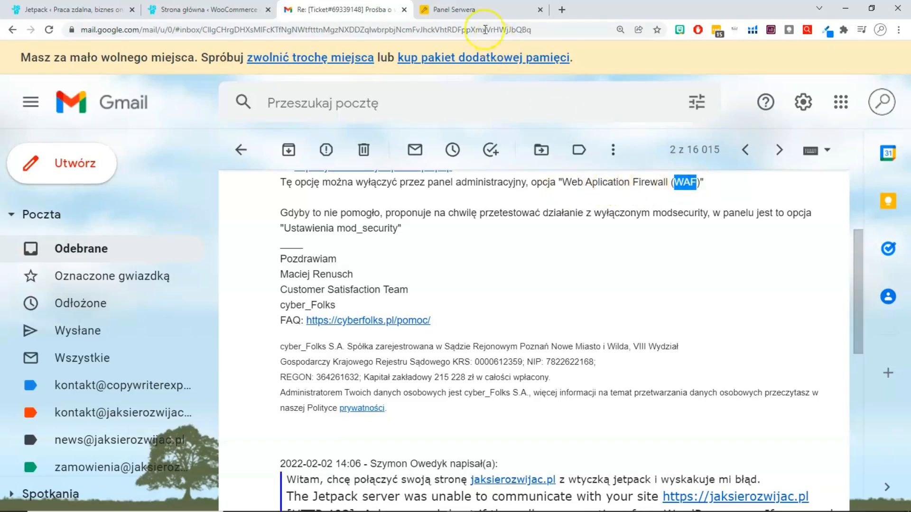
{"action": "left_click", "coordinate": [465, 8]}
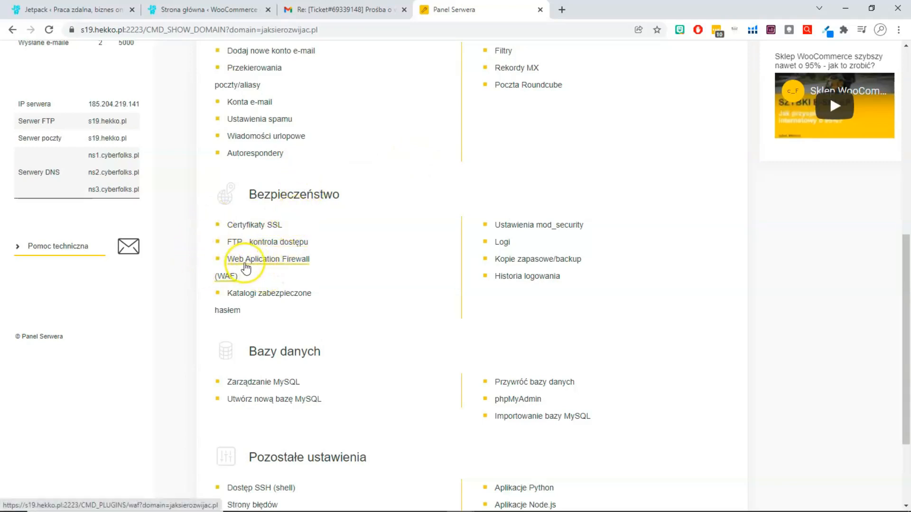
{"action": "left_click", "coordinate": [289, 265]}
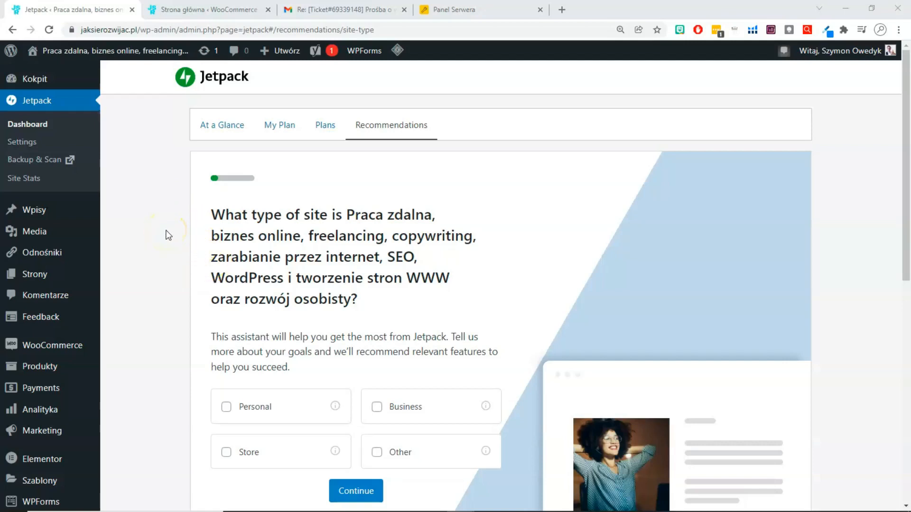
- View the Jetpack dashboard and review the store setup checklist on the WooCommerce home page
{"action": "left_click", "coordinate": [17, 125]}
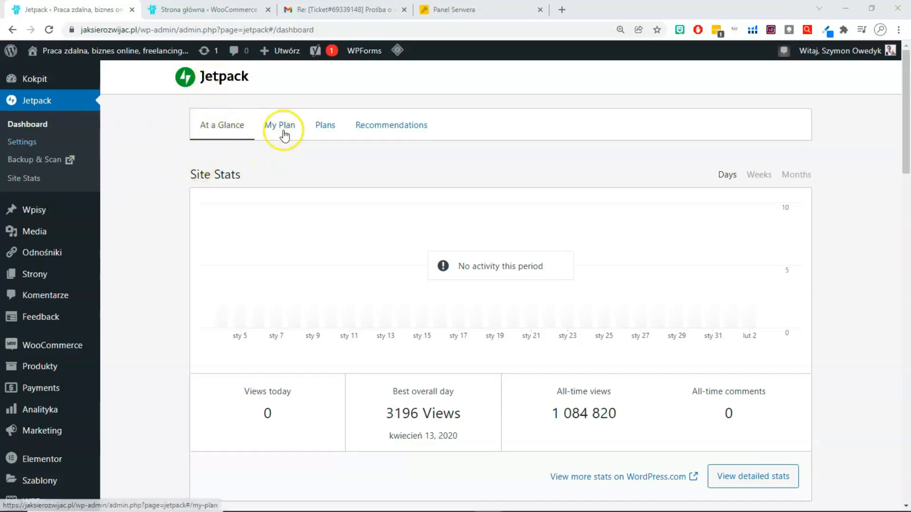
{"action": "left_click", "coordinate": [195, 11]}
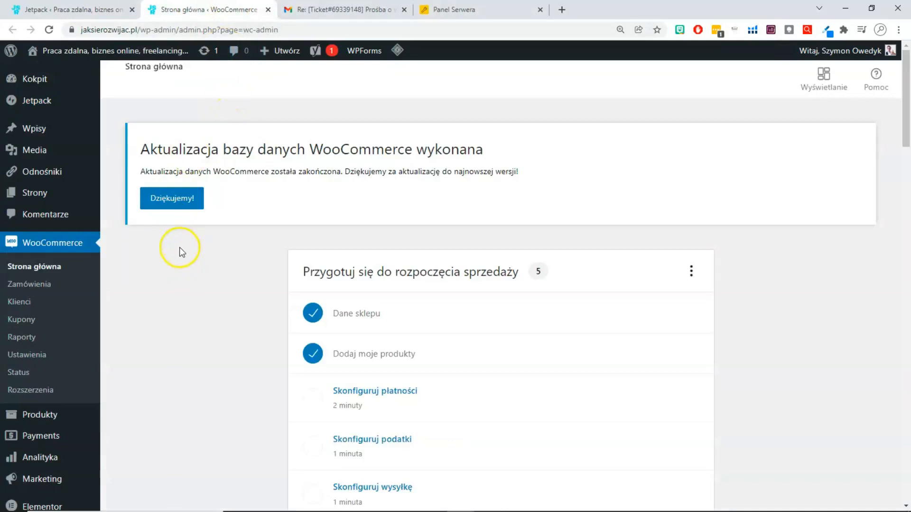
{"action": "scroll", "coordinate": [211, 261], "scroll_direction": "down", "scroll_amount": 3}
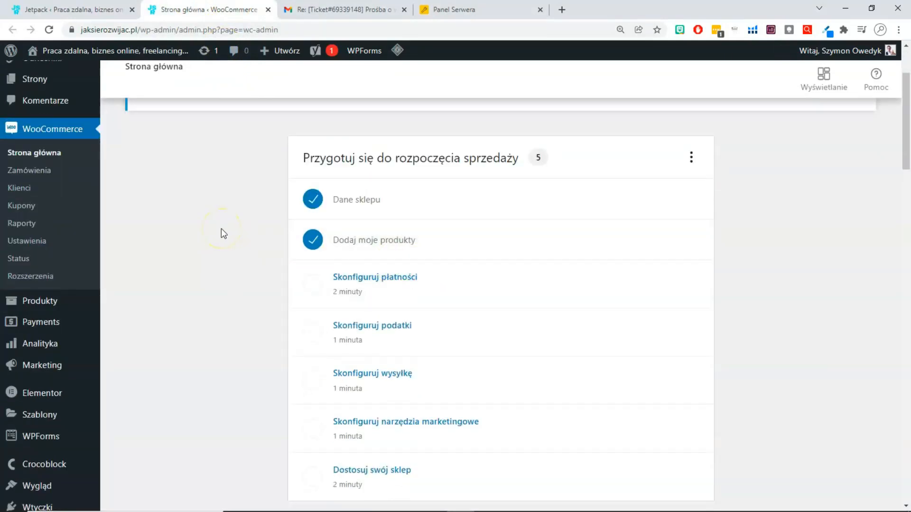
{"action": "scroll", "coordinate": [226, 233], "scroll_direction": "up", "scroll_amount": 1}
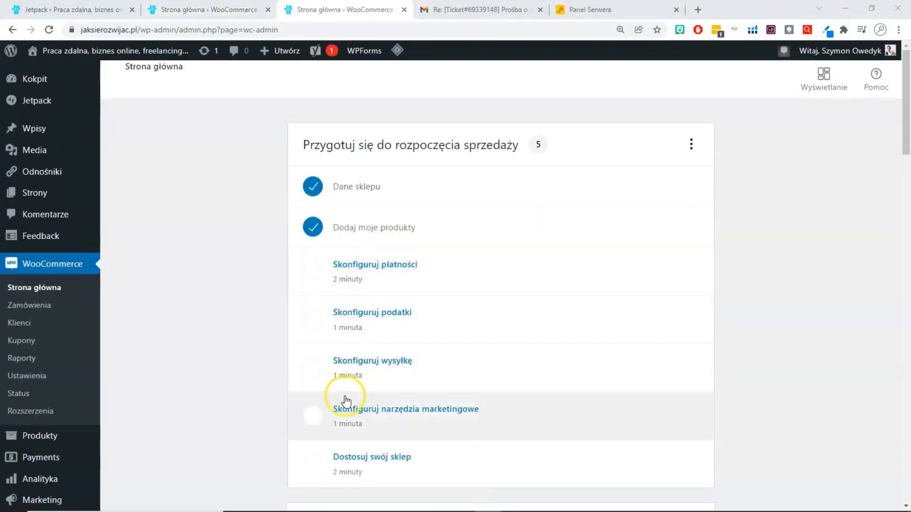
- Open the "Dostosuj swój sklep" setup task and skip its home page and logo stages
{"action": "scroll", "coordinate": [357, 381], "scroll_direction": "down", "scroll_amount": 1}
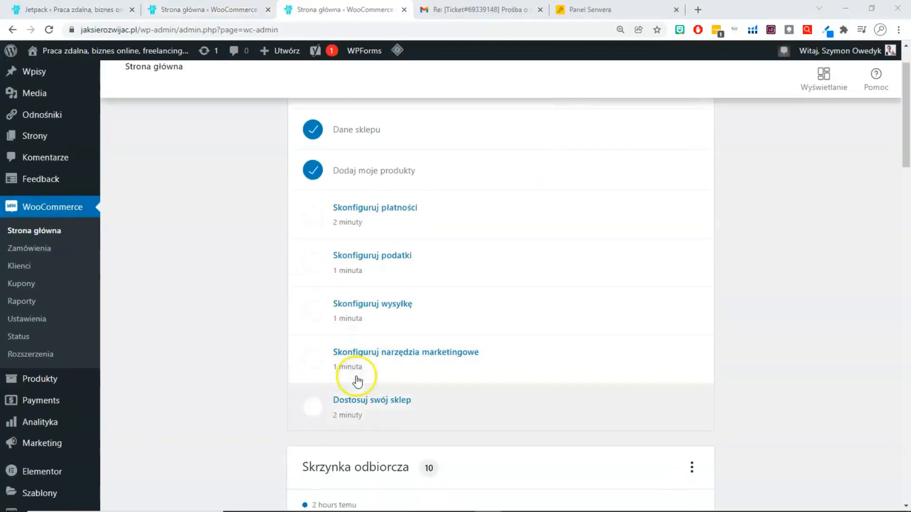
{"action": "left_click", "coordinate": [382, 406]}
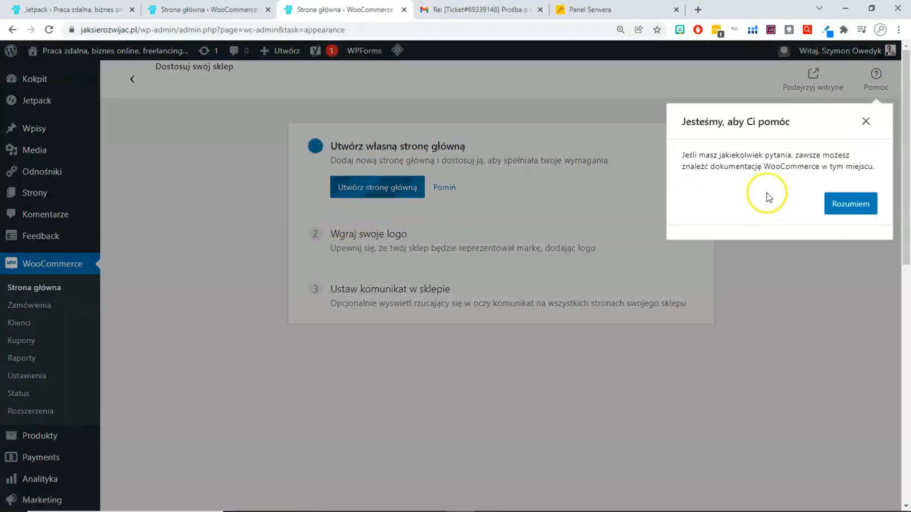
{"action": "left_click", "coordinate": [865, 122]}
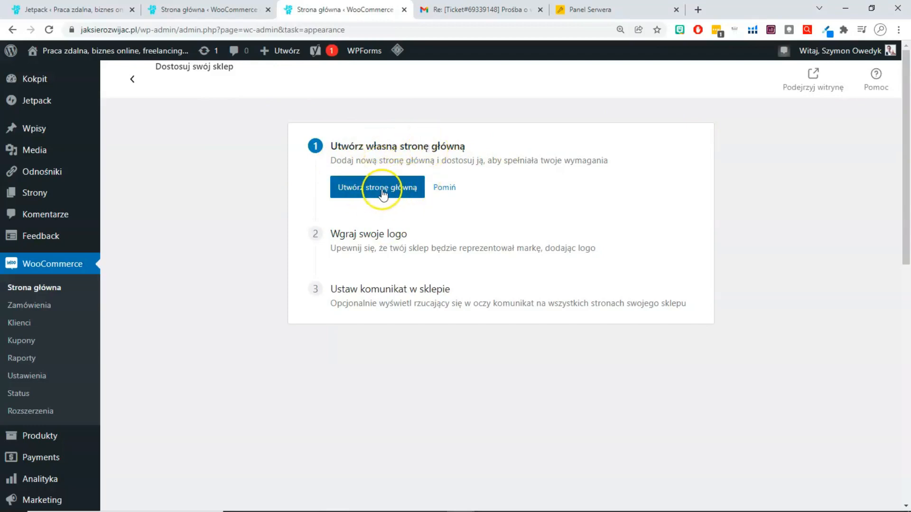
{"action": "left_click", "coordinate": [444, 188]}
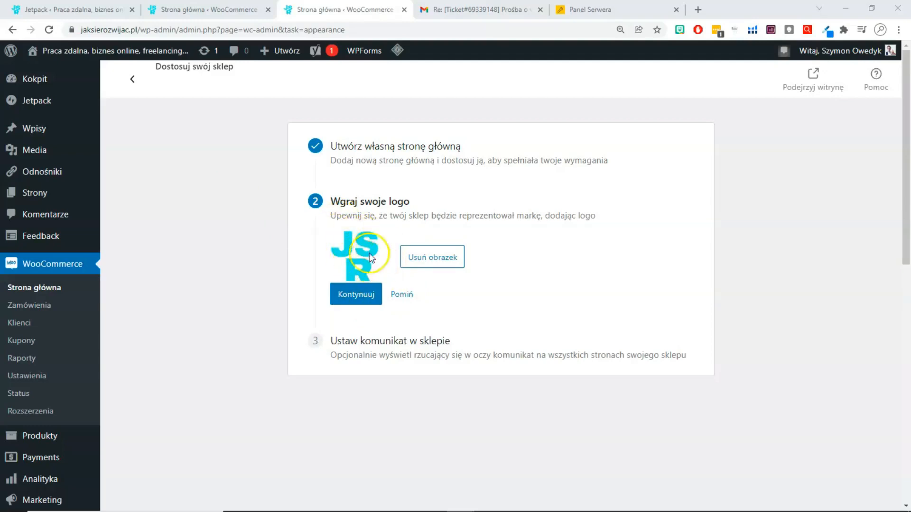
{"action": "left_click", "coordinate": [405, 298]}
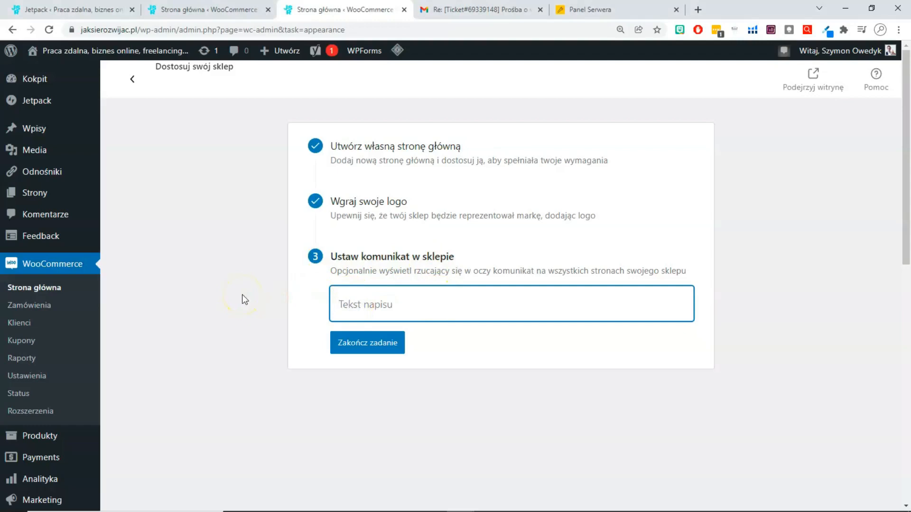
- Set the store notice to "Masz wielkie cele? Mam kursy i książki idealne dla Ciebie. Zdobywaj nowe umiejętności :)" and finish the task
{"action": "key", "text": "ctrl+v"}
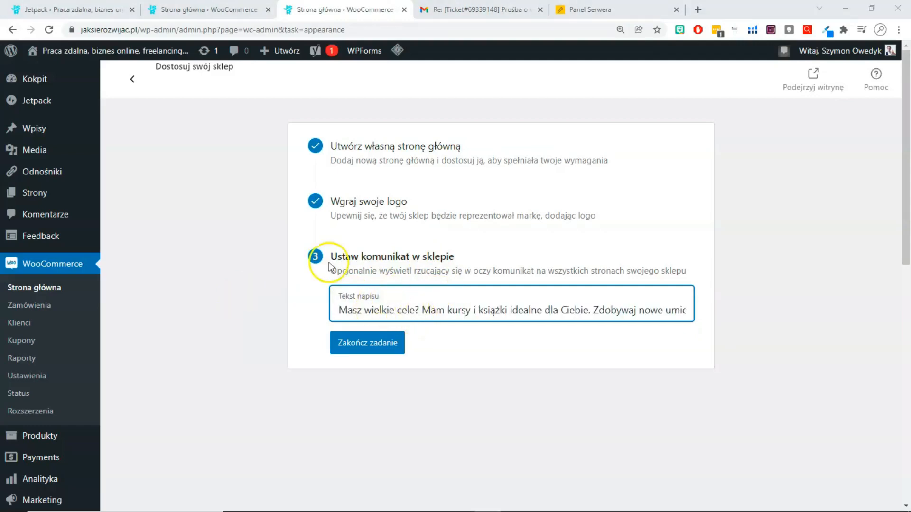
{"action": "left_click", "coordinate": [367, 350]}
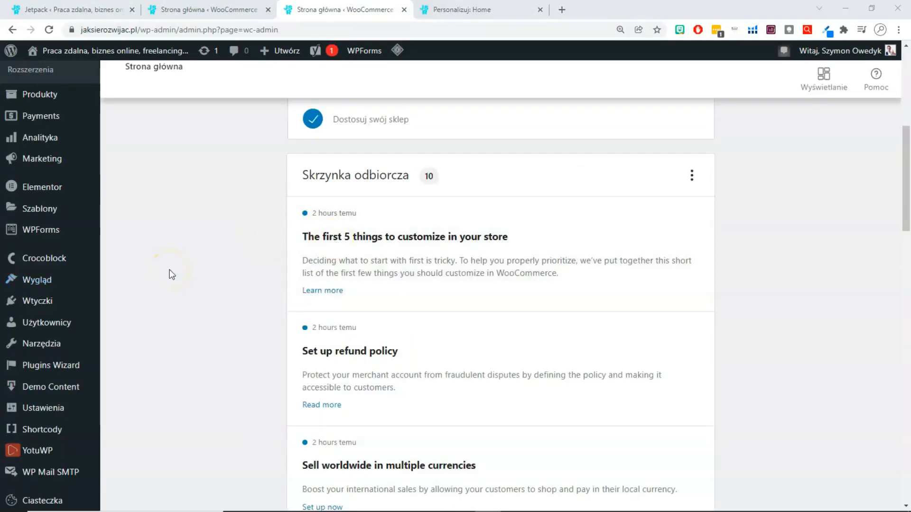
- Check the store notice text and its enable option in the theme customizer's WooCommerce settings
{"action": "scroll", "coordinate": [59, 285], "scroll_direction": "up", "scroll_amount": 3}
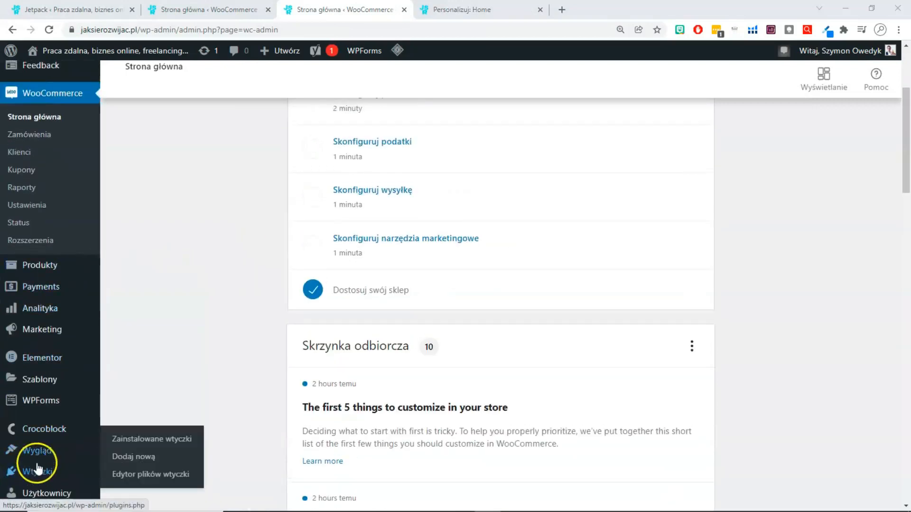
{"action": "mouse_move", "coordinate": [36, 455]}
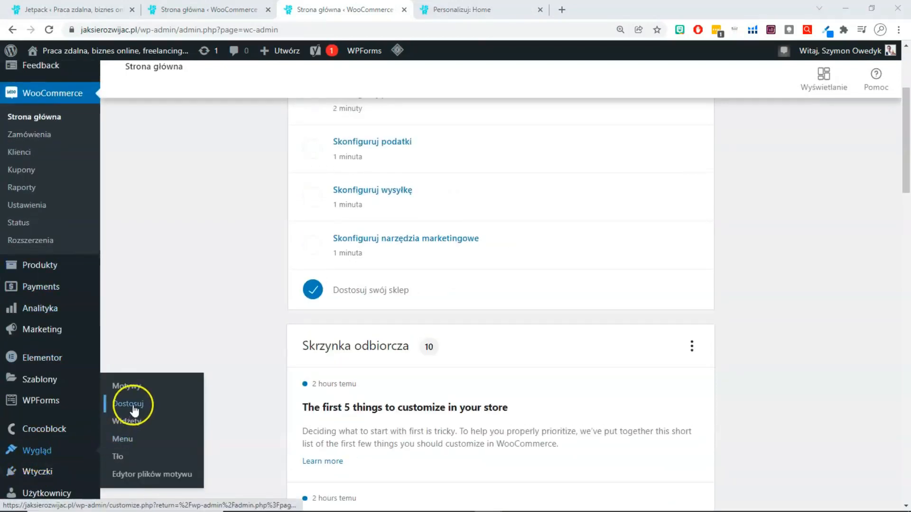
{"action": "left_click", "coordinate": [439, 10]}
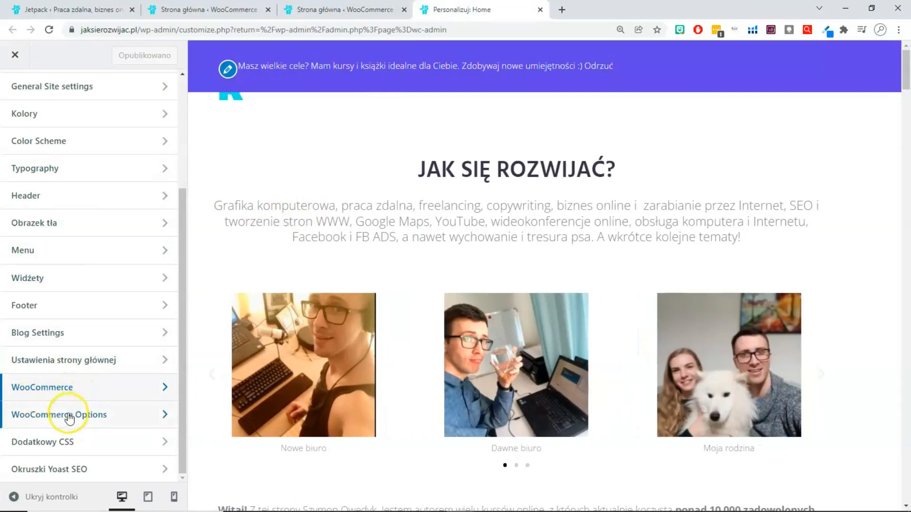
{"action": "left_click", "coordinate": [112, 392]}
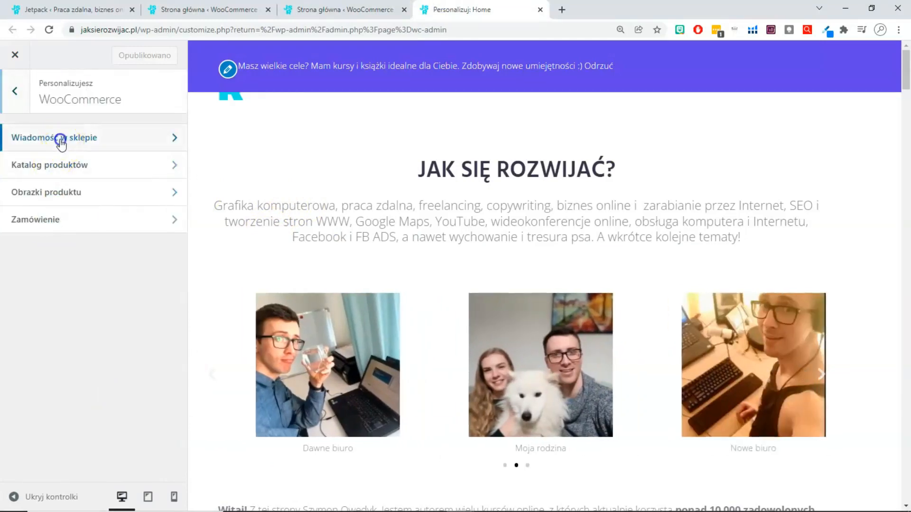
{"action": "left_click", "coordinate": [59, 141]}
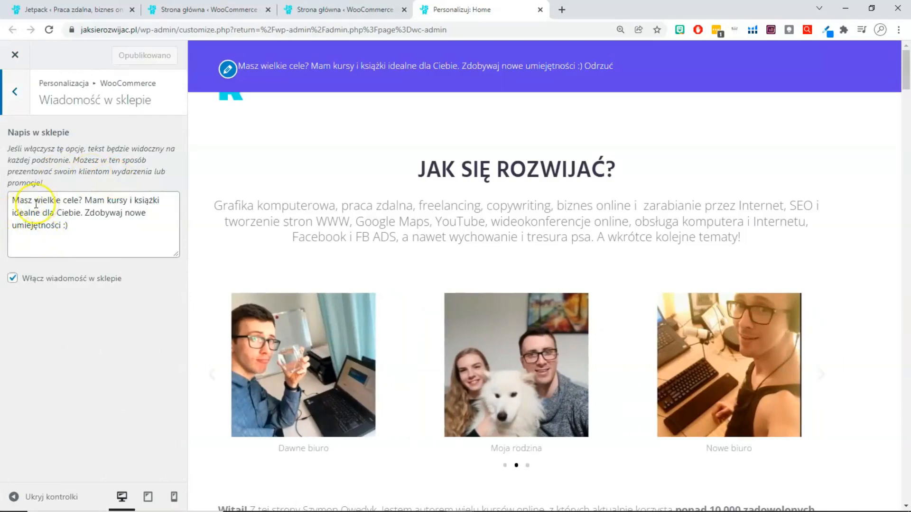
{"action": "left_click", "coordinate": [19, 94]}
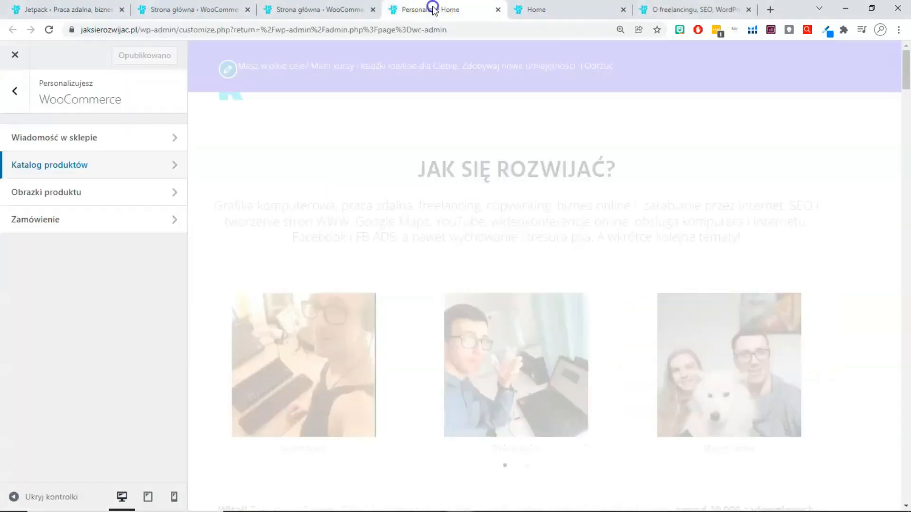
- Review the product image width and thumbnail cropping settings in the customizer's WooCommerce section
{"action": "left_click", "coordinate": [68, 203]}
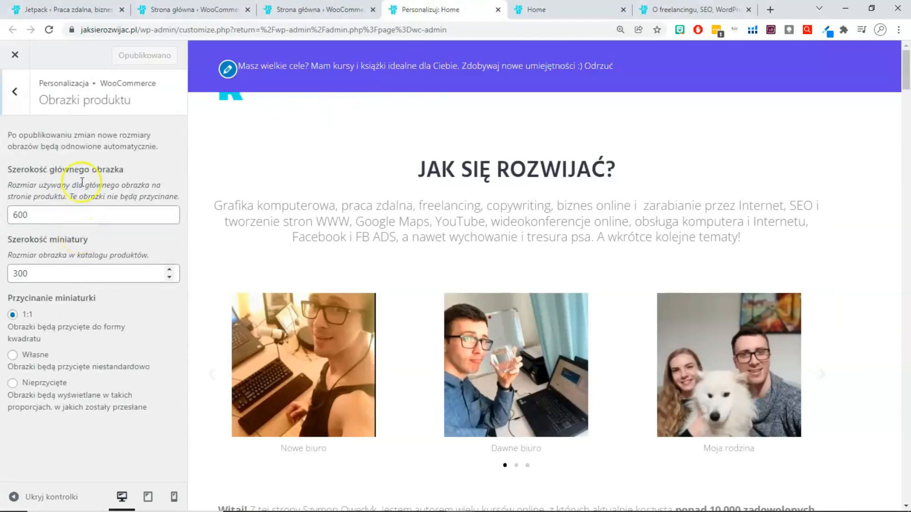
{"action": "left_click", "coordinate": [18, 94]}
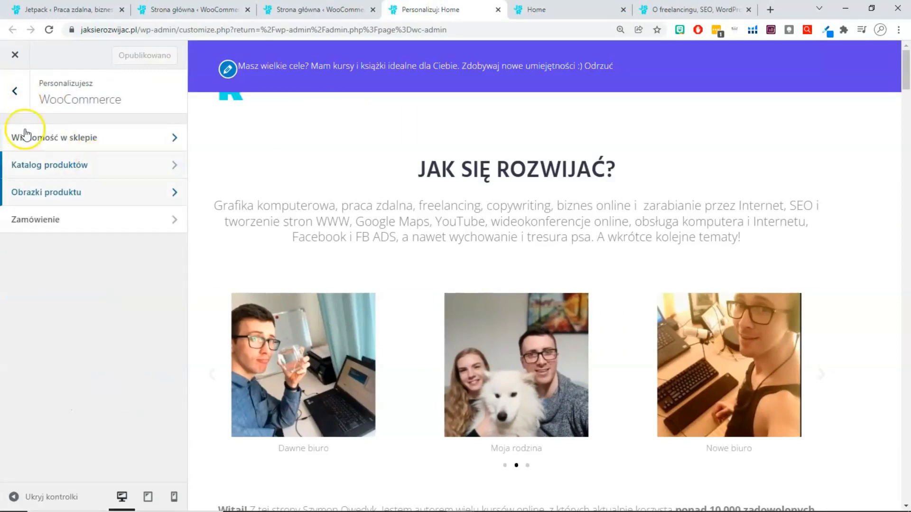
{"action": "left_click", "coordinate": [16, 92]}
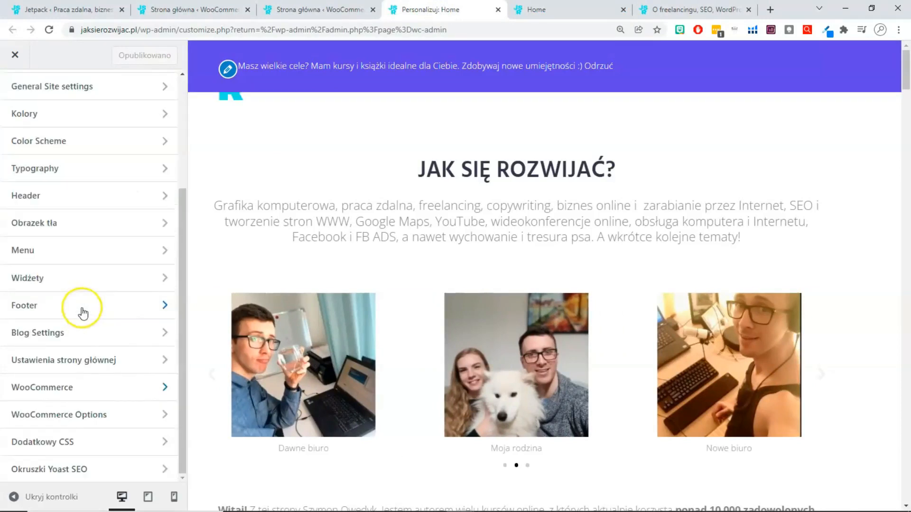
- Inspect the available container types for the single product layout in WooCommerce Options
{"action": "left_click", "coordinate": [62, 417]}
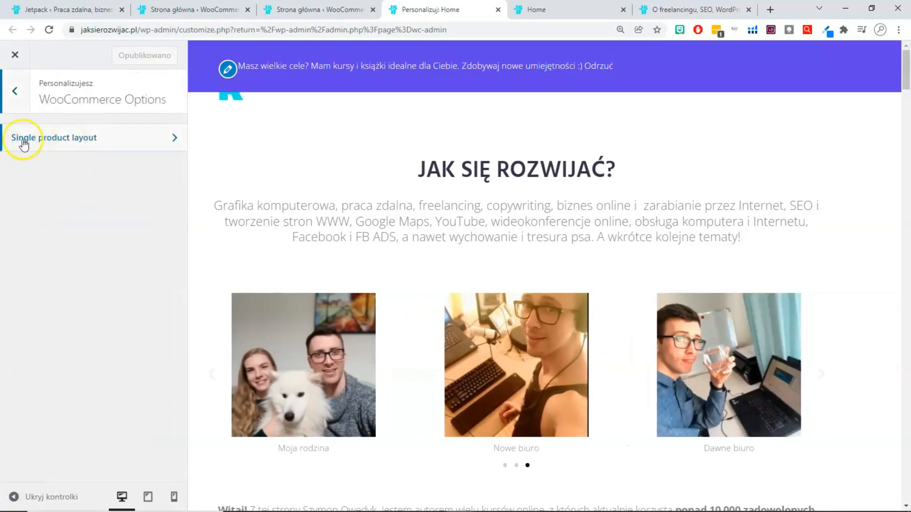
{"action": "left_click", "coordinate": [62, 137]}
{"action": "left_click", "coordinate": [62, 161]}
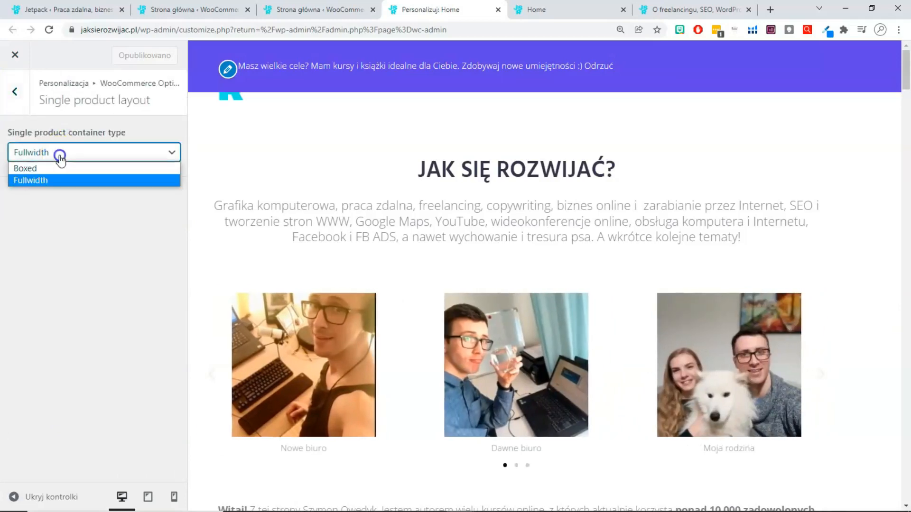
{"action": "left_click", "coordinate": [55, 221]}
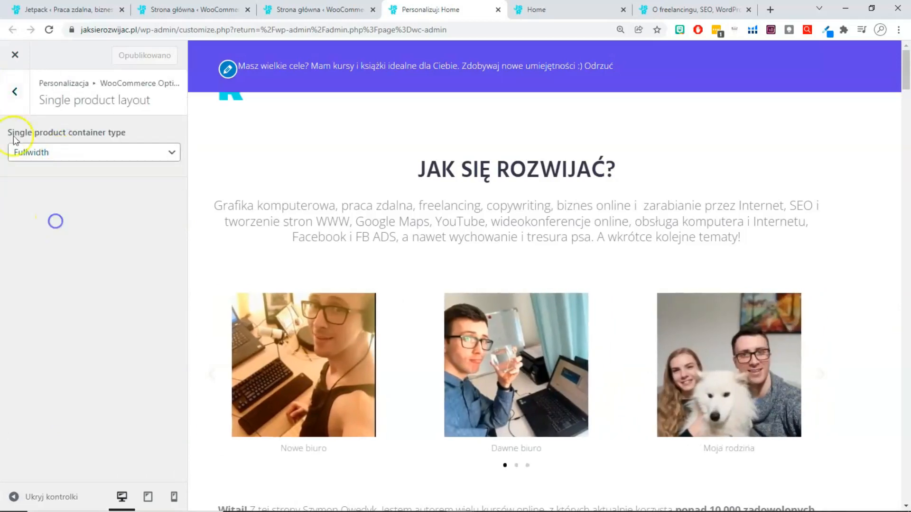
{"action": "left_click", "coordinate": [12, 102]}
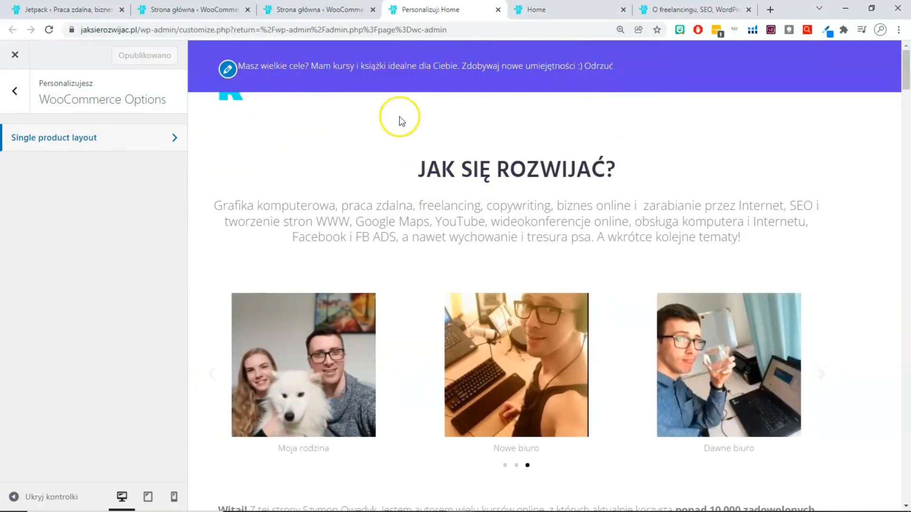
- Examine the navigation menu on the live site's home page
{"action": "left_click", "coordinate": [563, 8]}
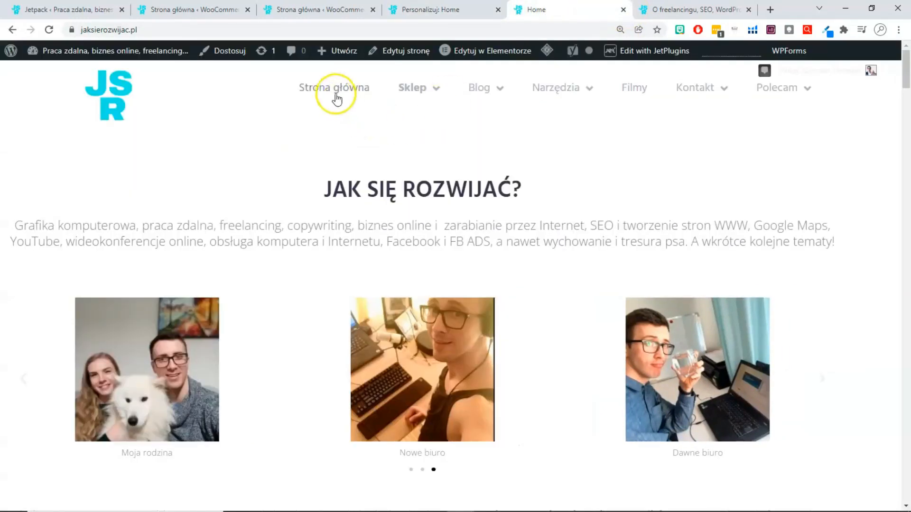
{"action": "mouse_move", "coordinate": [387, 97]}
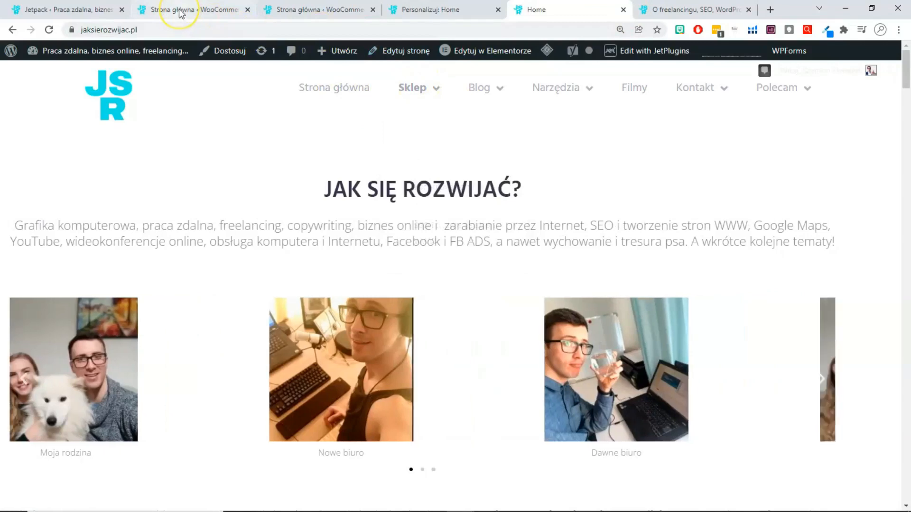
- Create a new WordPress page titled "Sklep - test"
{"action": "left_click", "coordinate": [72, 14]}
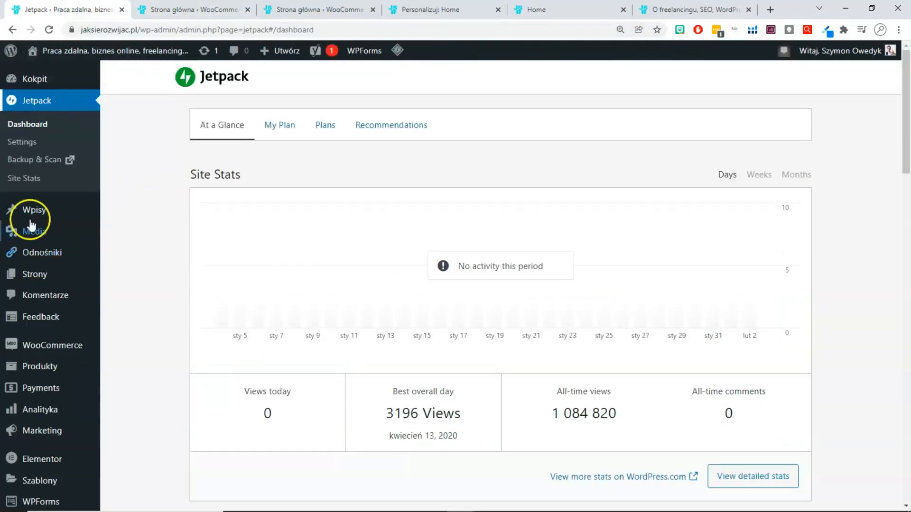
{"action": "mouse_move", "coordinate": [41, 274]}
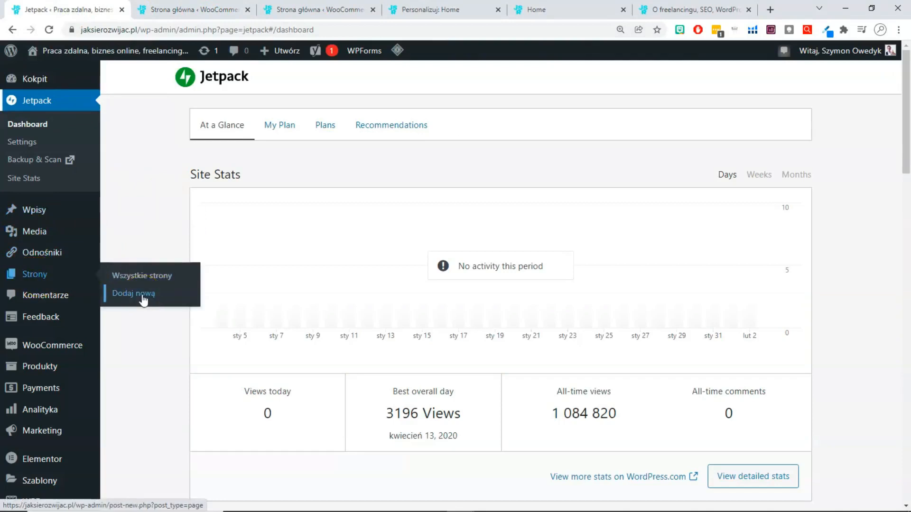
{"action": "left_click", "coordinate": [143, 300]}
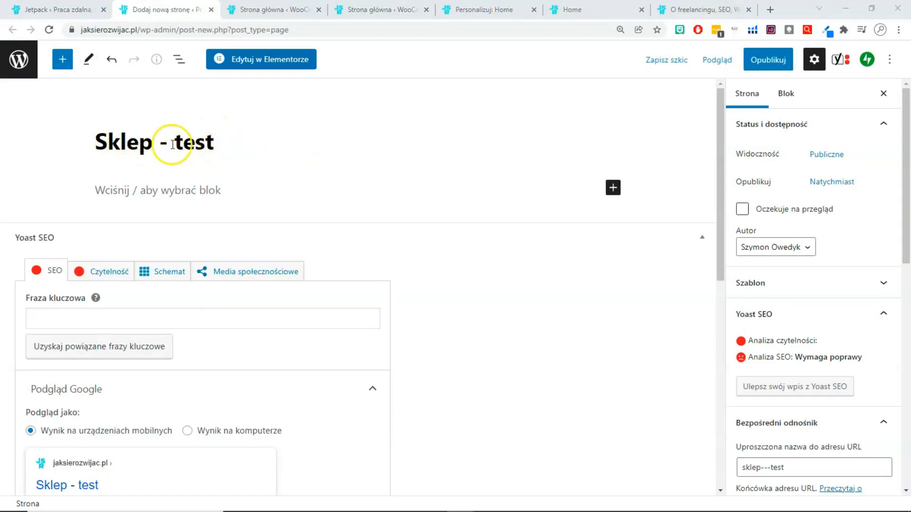
- Change the page's URL slug to "sklep-test" and save the page as a draft
{"action": "left_click", "coordinate": [185, 198]}
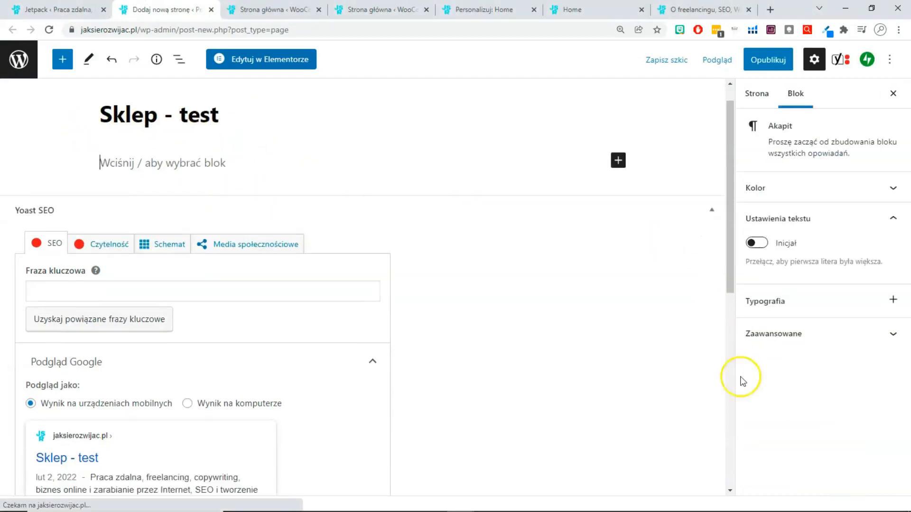
{"action": "scroll", "coordinate": [412, 268], "scroll_direction": "down", "scroll_amount": 2}
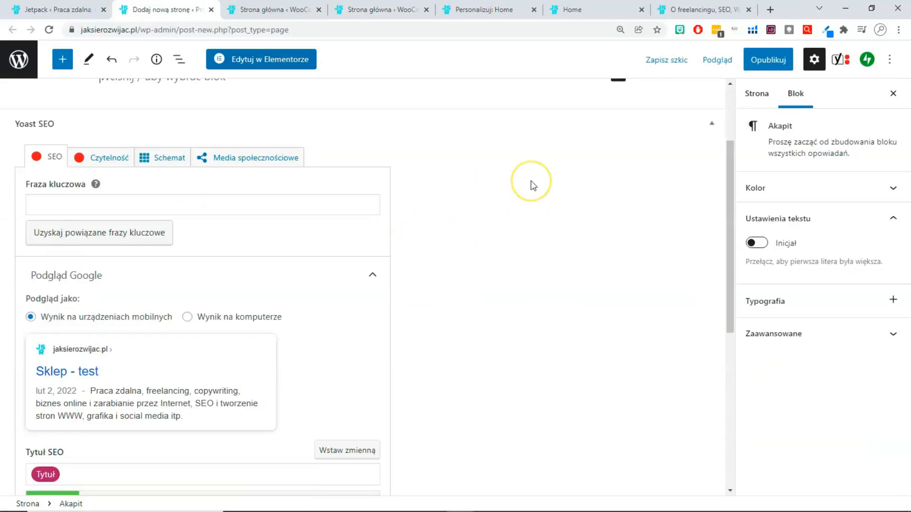
{"action": "scroll", "coordinate": [728, 195], "scroll_direction": "up", "scroll_amount": 3}
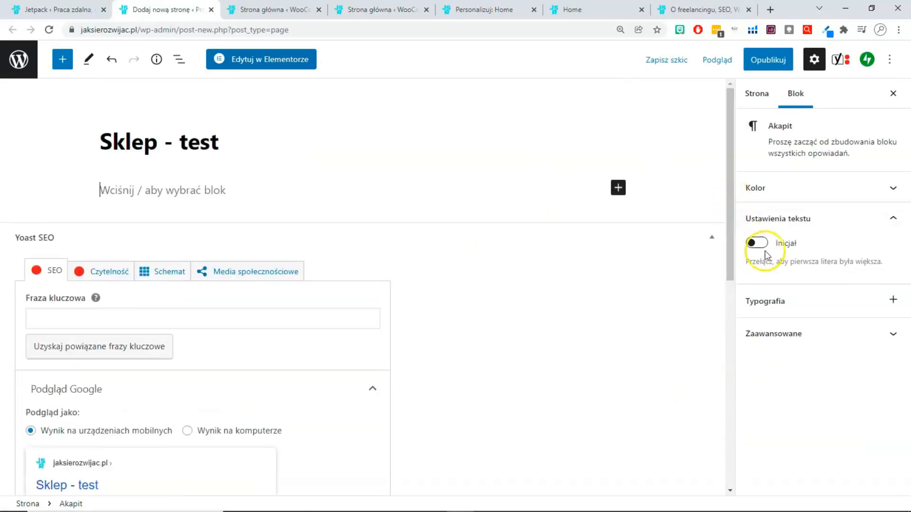
{"action": "left_click", "coordinate": [757, 99]}
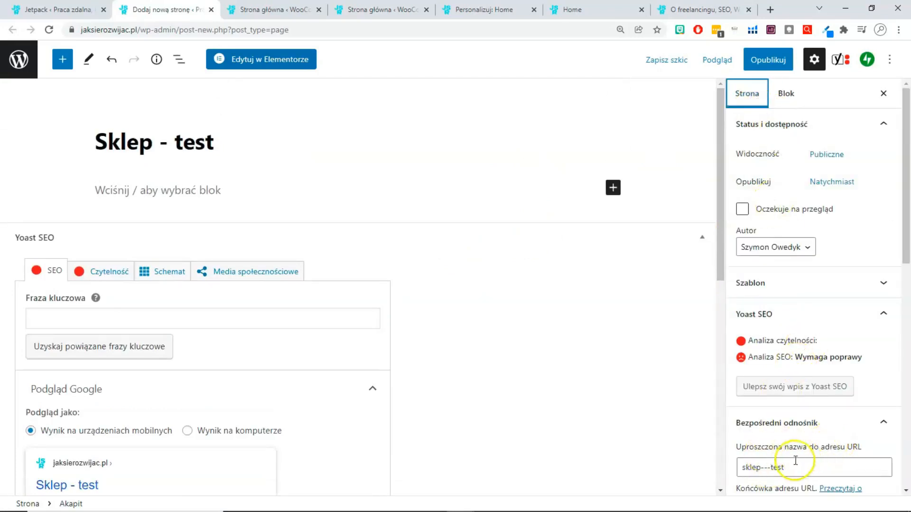
{"action": "left_click_drag", "start_coordinate": [764, 469], "coordinate": [793, 470]}
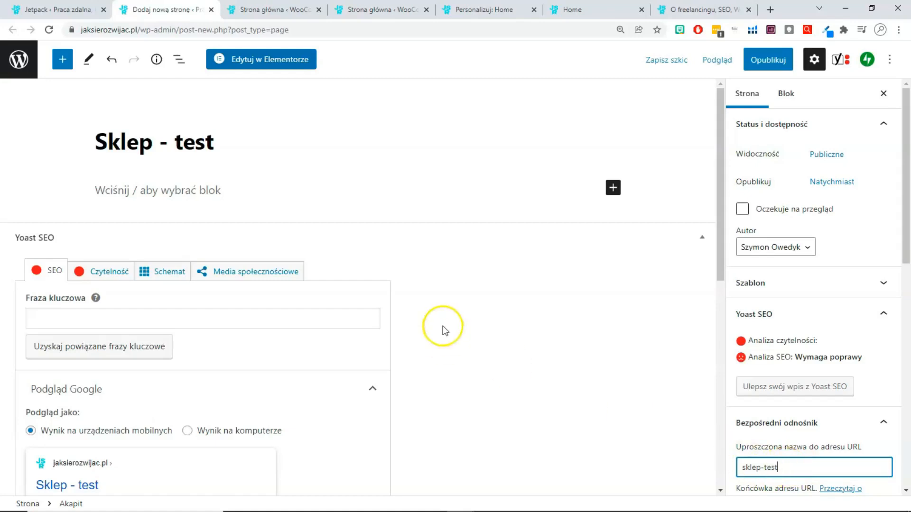
{"action": "left_click", "coordinate": [654, 60]}
- Check the page's Yoast SEO title, slug and description fields and open the page in the Elementor editor
{"action": "scroll", "coordinate": [530, 266], "scroll_direction": "down", "scroll_amount": 3}
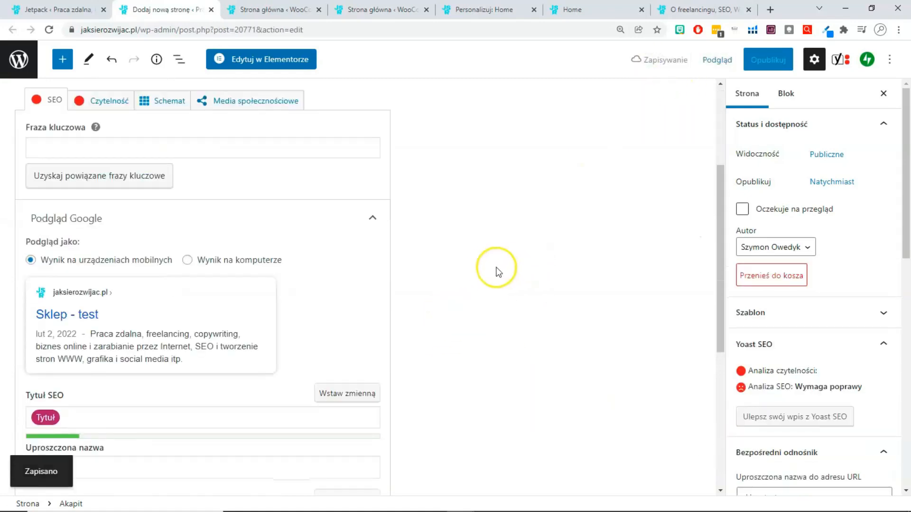
{"action": "scroll", "coordinate": [457, 275], "scroll_direction": "down", "scroll_amount": 1}
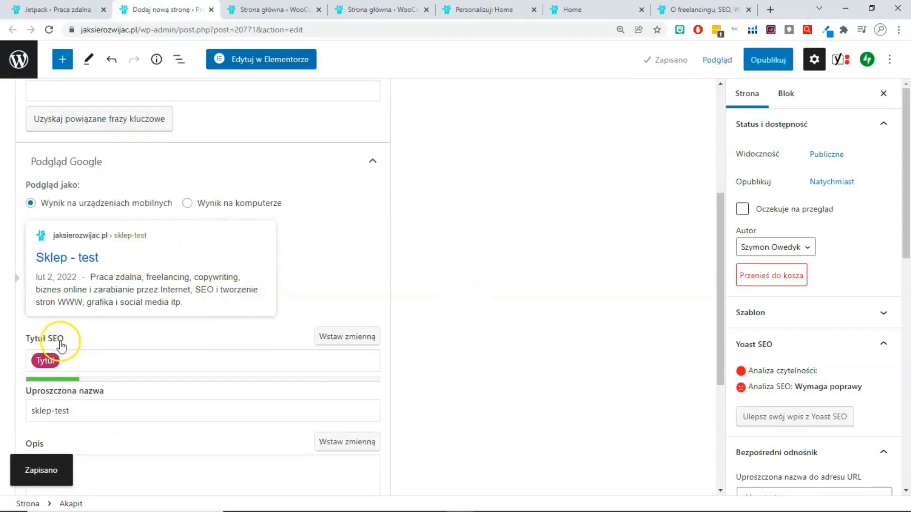
{"action": "scroll", "coordinate": [163, 349], "scroll_direction": "down", "scroll_amount": 1}
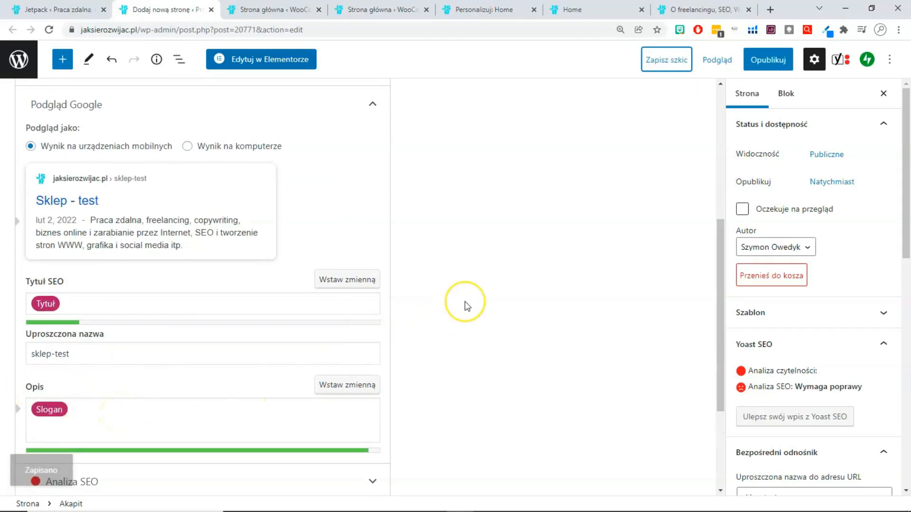
{"action": "scroll", "coordinate": [465, 305], "scroll_direction": "up", "scroll_amount": 5}
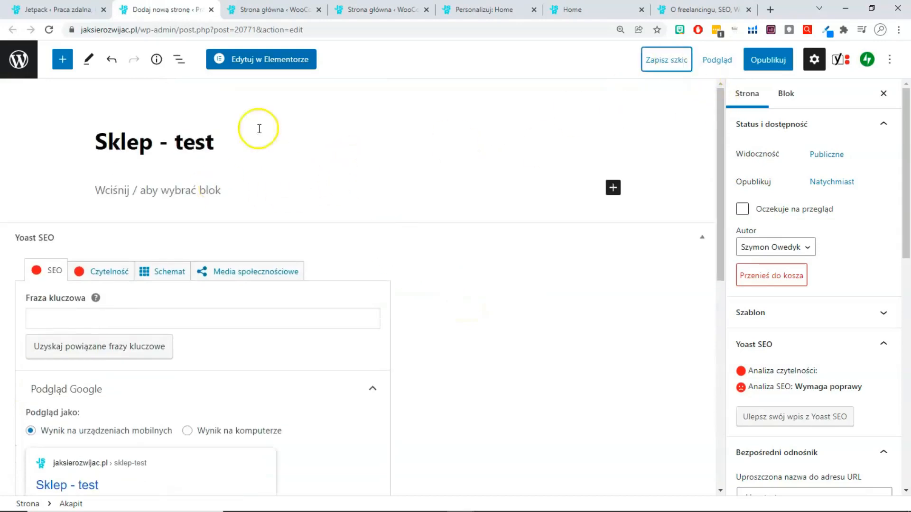
{"action": "left_click", "coordinate": [275, 64]}
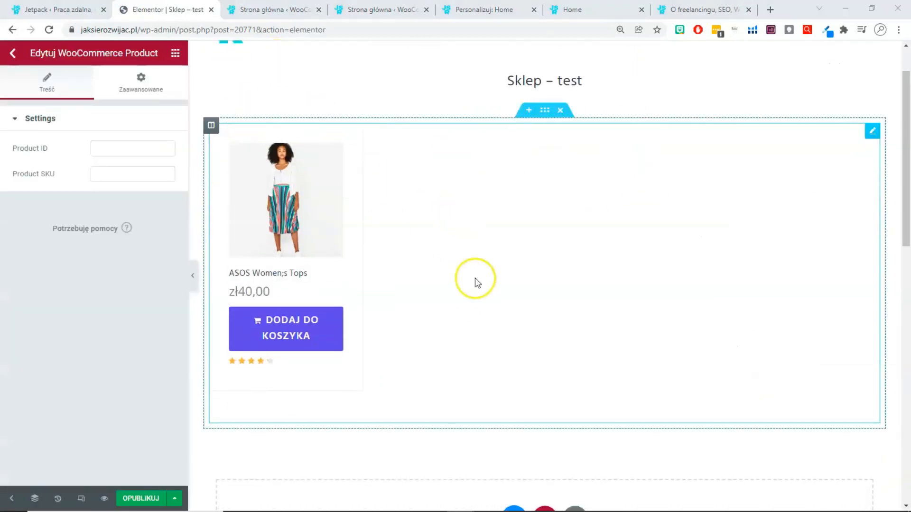
- Add a single-column section below the single product and place the WooCommerce Top Rated Products widget in it
{"action": "scroll", "coordinate": [510, 361], "scroll_direction": "down", "scroll_amount": 2}
{"action": "left_click", "coordinate": [547, 406]}
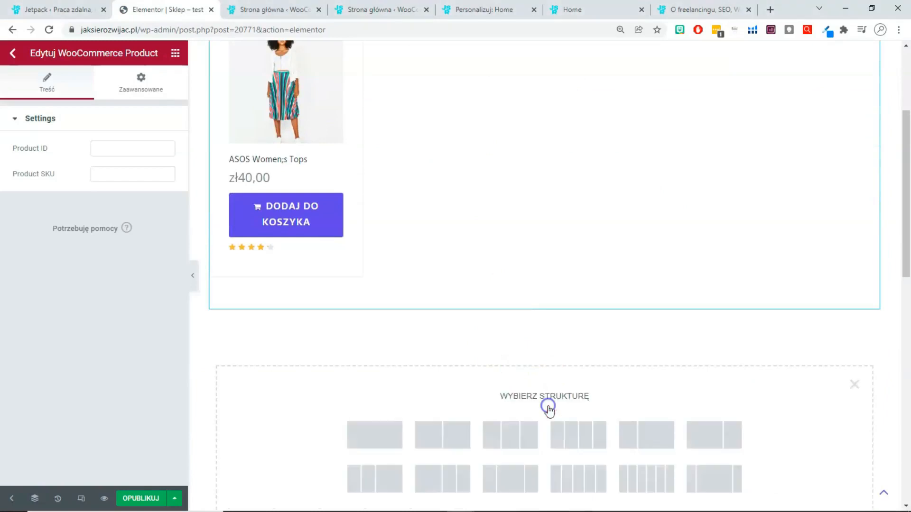
{"action": "left_click", "coordinate": [387, 432]}
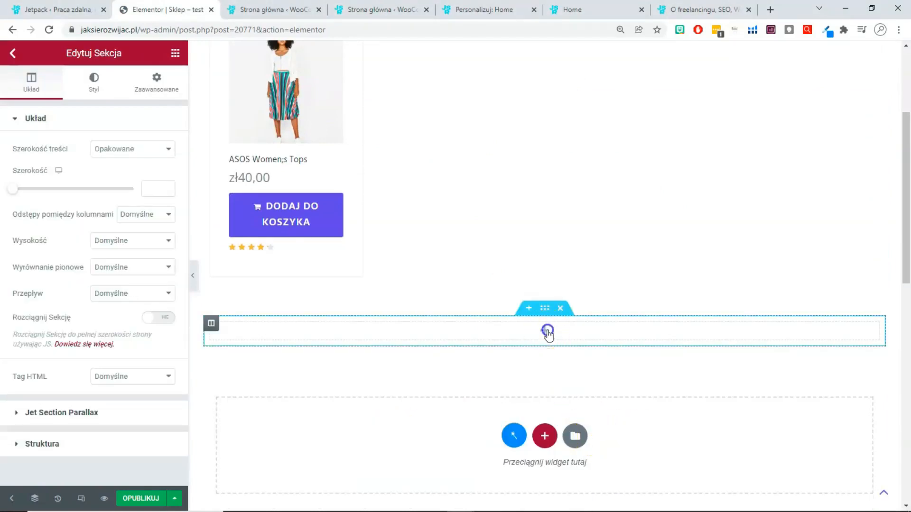
{"action": "left_click", "coordinate": [545, 331]}
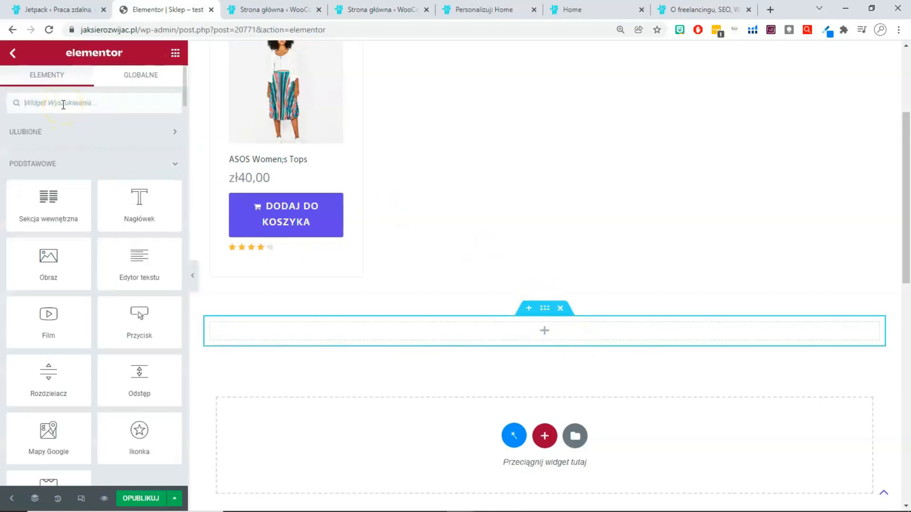
{"action": "type", "text": "wooc"}
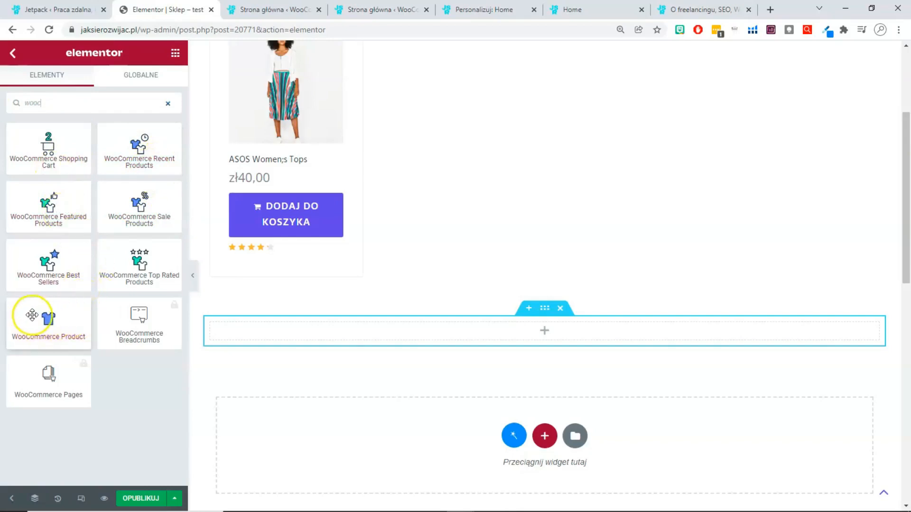
{"action": "scroll", "coordinate": [465, 169], "scroll_direction": "up", "scroll_amount": 1}
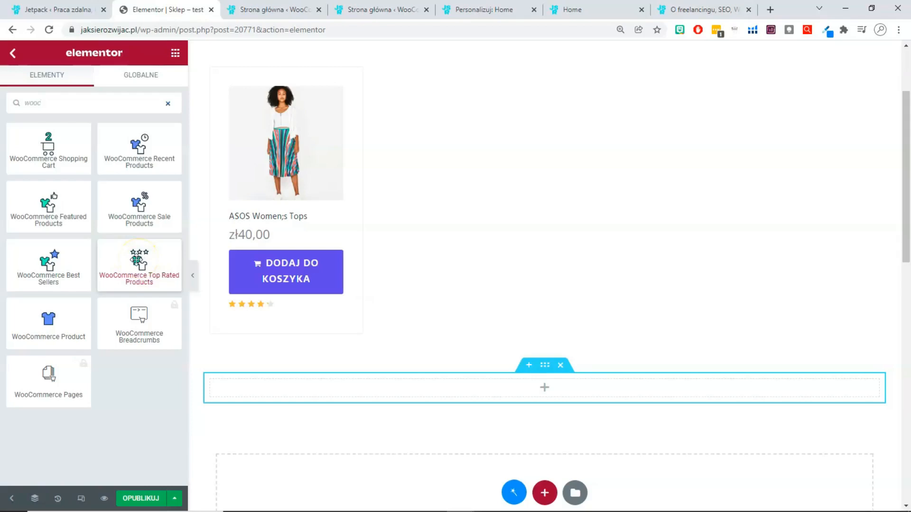
{"action": "left_click_drag", "start_coordinate": [136, 258], "coordinate": [546, 392]}
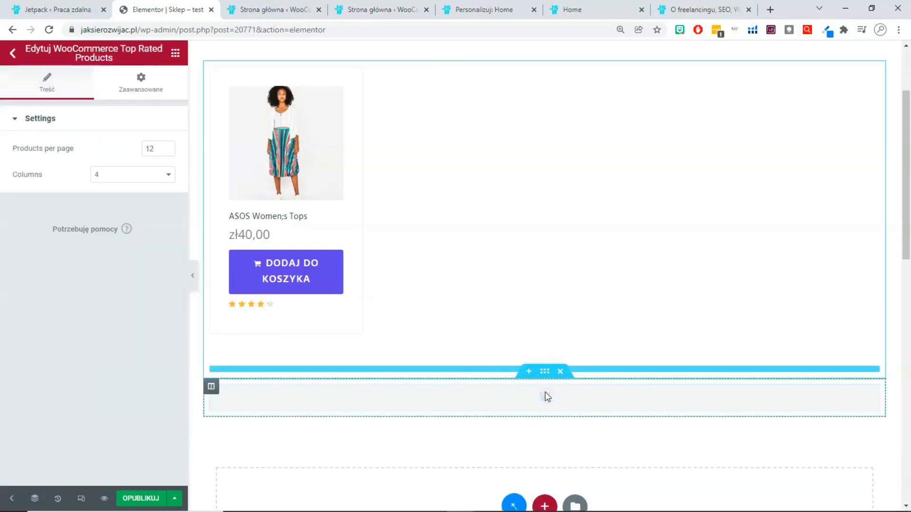
- Add a WooCommerce Shopping Cart widget in its own section below the top rated products
{"action": "scroll", "coordinate": [380, 310], "scroll_direction": "down", "scroll_amount": 3}
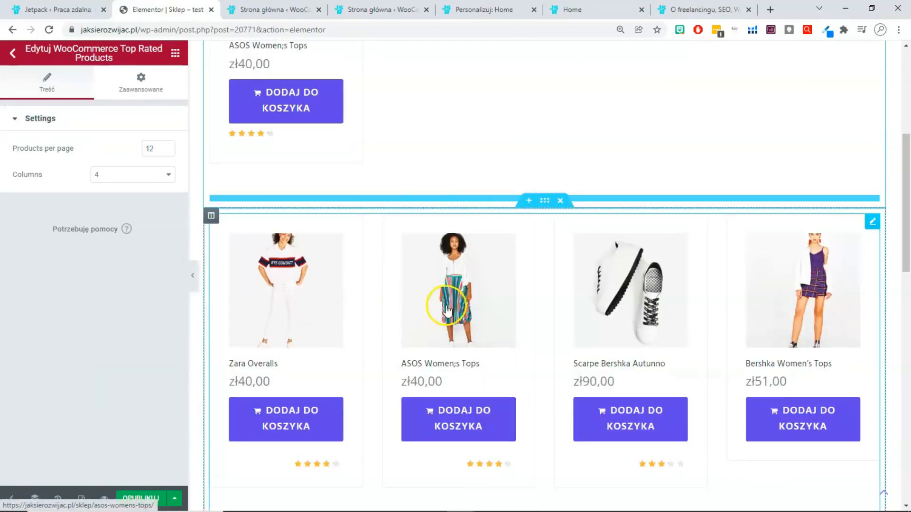
{"action": "scroll", "coordinate": [433, 306], "scroll_direction": "down", "scroll_amount": 2}
{"action": "scroll", "coordinate": [442, 308], "scroll_direction": "down", "scroll_amount": 3}
{"action": "left_click", "coordinate": [372, 289]}
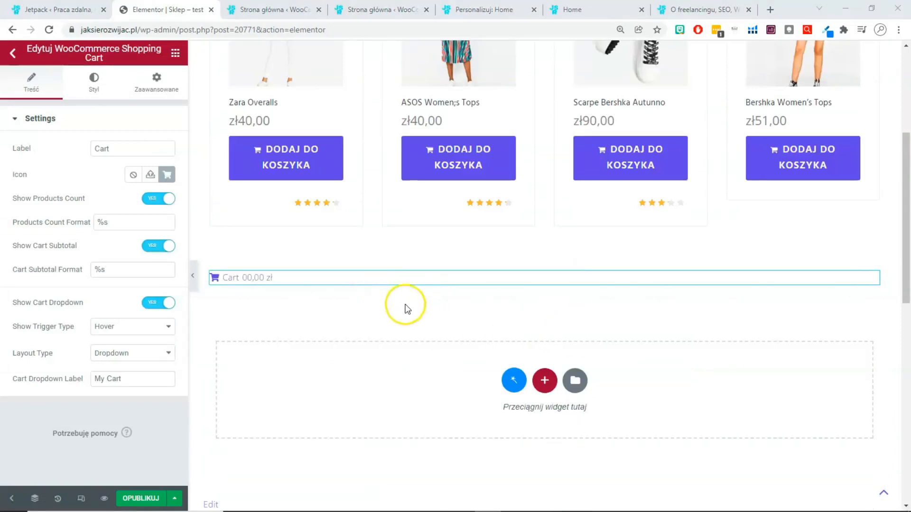
{"action": "scroll", "coordinate": [352, 296], "scroll_direction": "up", "scroll_amount": 1}
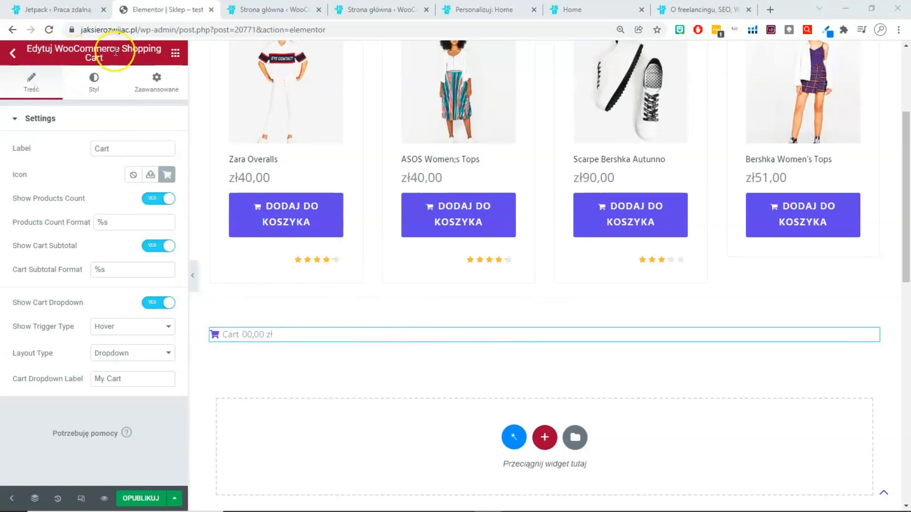
- Move the shopping cart section above the top rated products, directly under the page title
{"action": "mouse_move", "coordinate": [235, 338]}
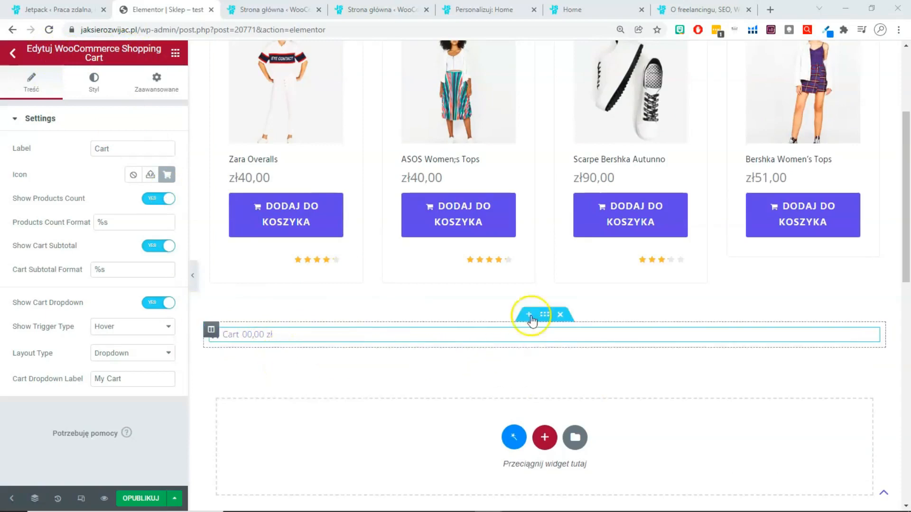
{"action": "left_click_drag", "start_coordinate": [545, 315], "coordinate": [531, 193]}
{"action": "scroll", "coordinate": [535, 208], "scroll_direction": "up", "scroll_amount": 4}
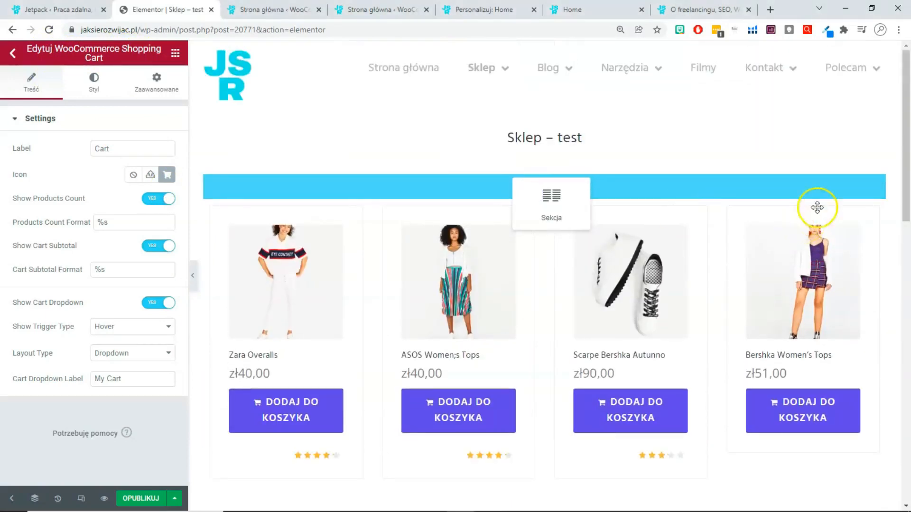
{"action": "left_click_drag", "start_coordinate": [817, 208], "coordinate": [543, 199]}
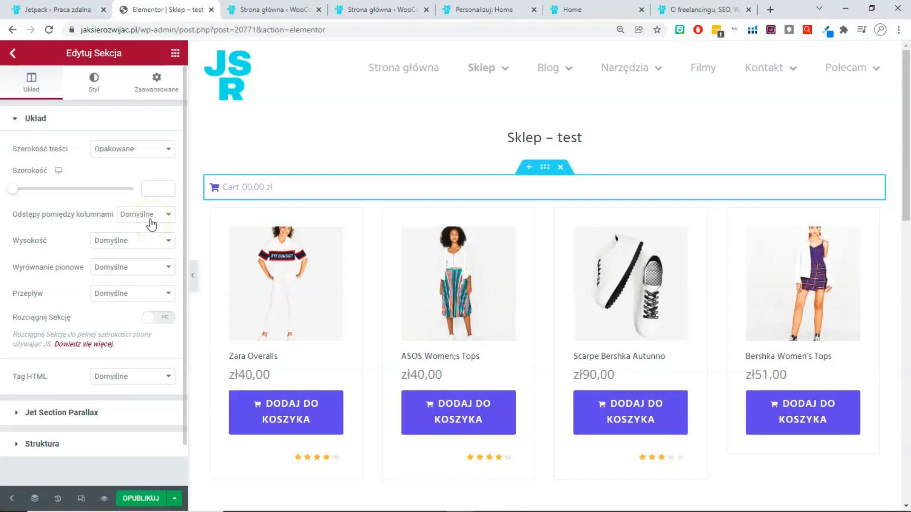
- Set the Shopping Cart widget's alignment to End in its general styles
{"action": "left_click", "coordinate": [337, 179]}
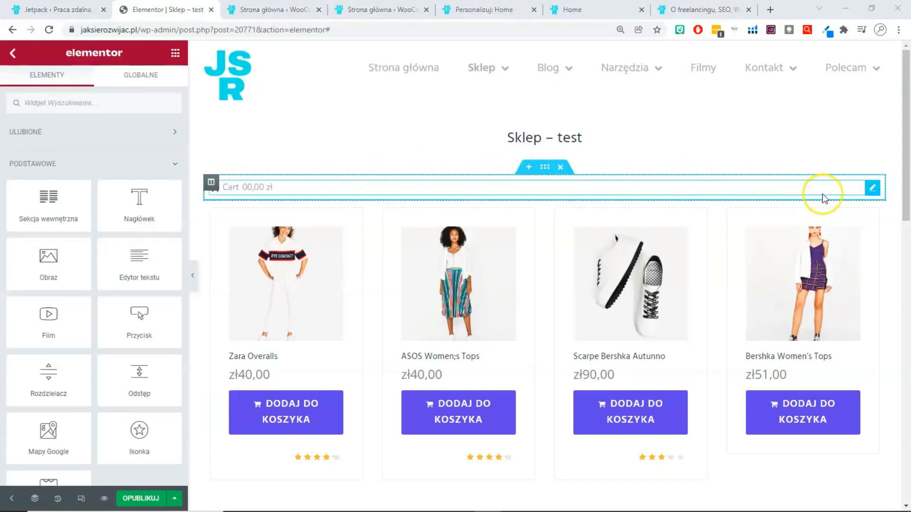
{"action": "left_click", "coordinate": [871, 189]}
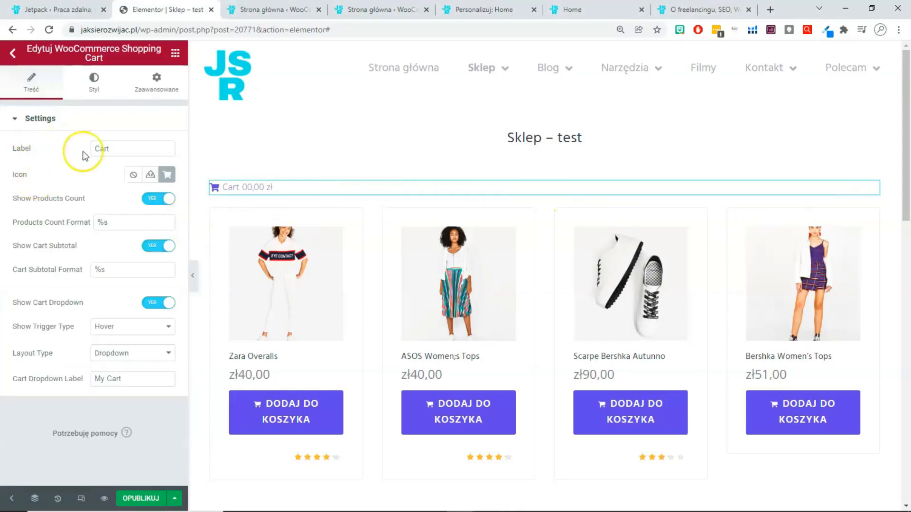
{"action": "mouse_move", "coordinate": [241, 194]}
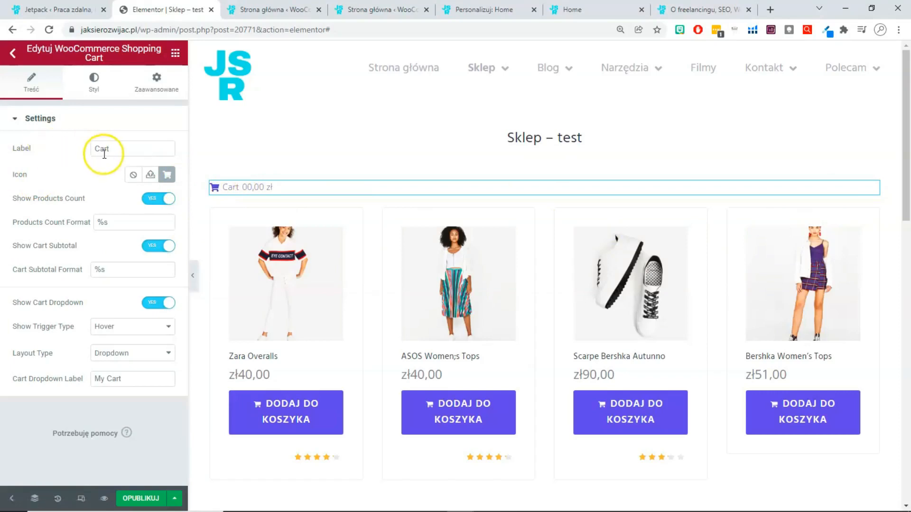
{"action": "left_click", "coordinate": [94, 81]}
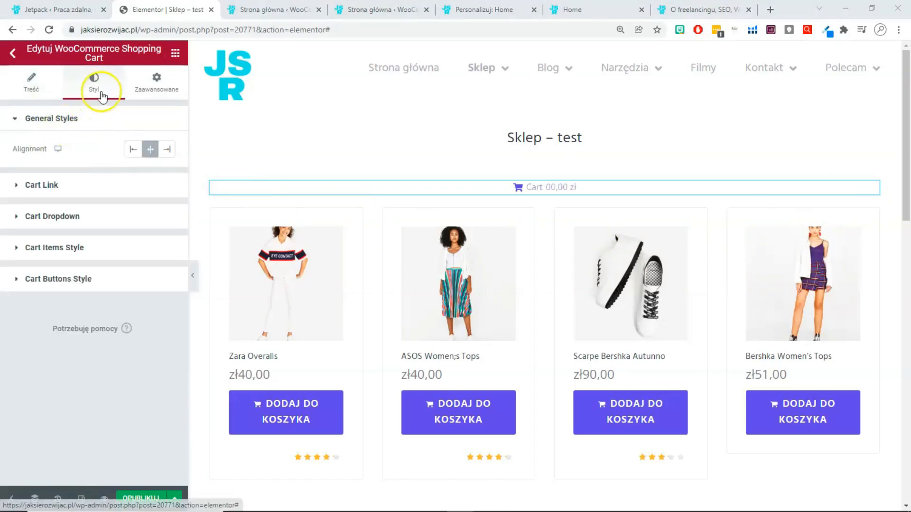
{"action": "left_click", "coordinate": [148, 150]}
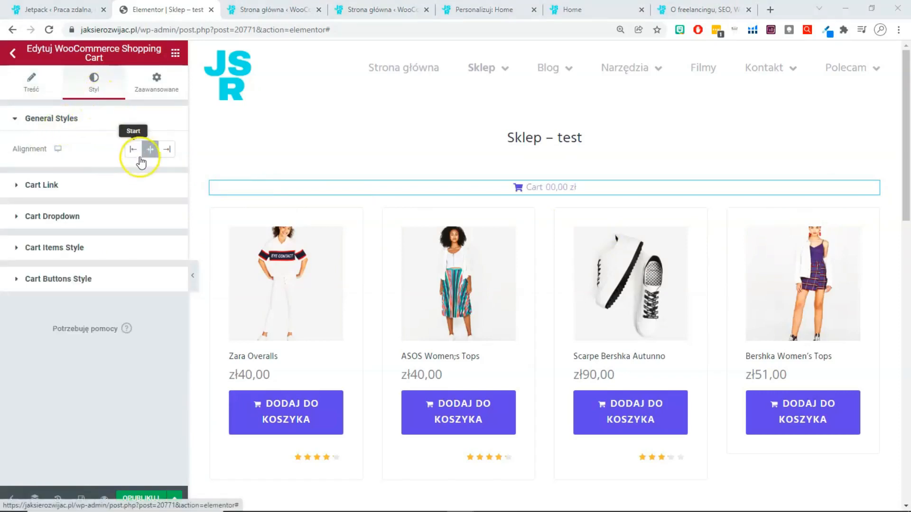
{"action": "left_click", "coordinate": [166, 150]}
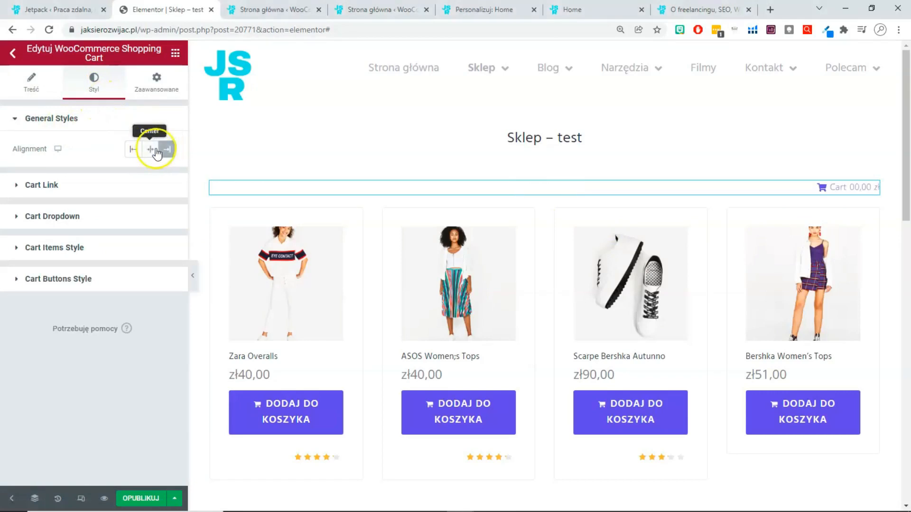
{"action": "left_click", "coordinate": [151, 150]}
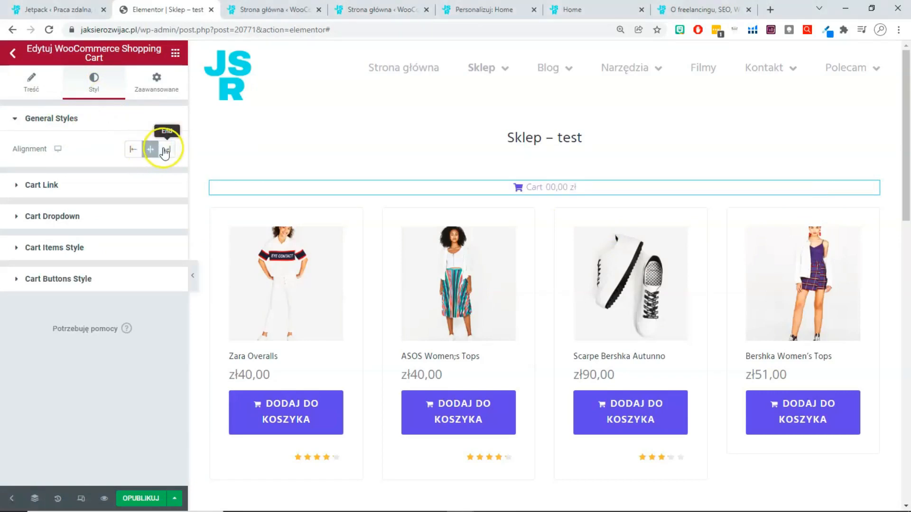
{"action": "left_click", "coordinate": [169, 150]}
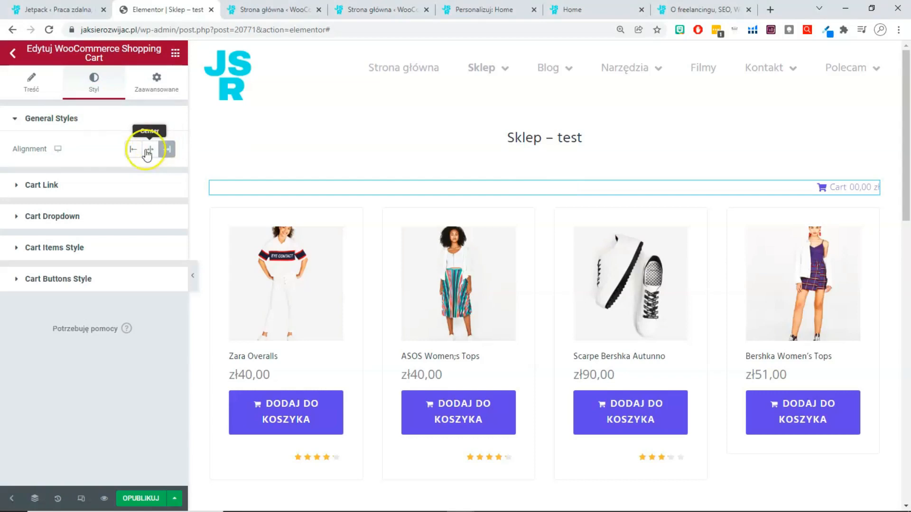
- Change the Shopping Cart widget's label to "Koszyk"
{"action": "left_click", "coordinate": [80, 194]}
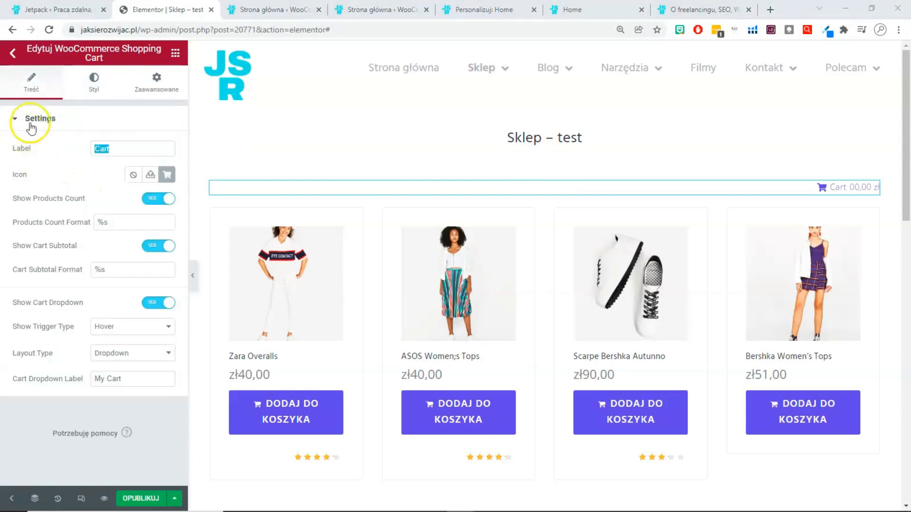
{"action": "left_click", "coordinate": [115, 152]}
{"action": "key", "text": "BackSpace"}
{"action": "key", "text": "BackSpace"}
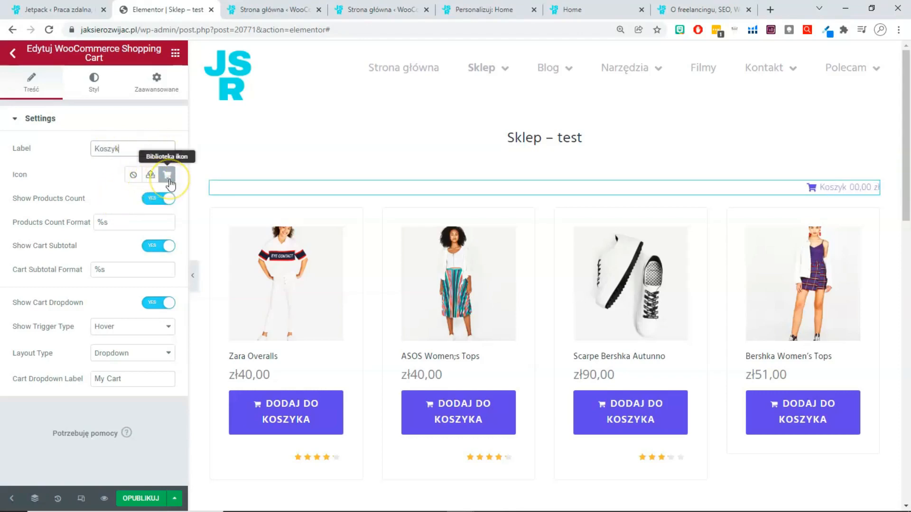
{"action": "left_click", "coordinate": [151, 181]}
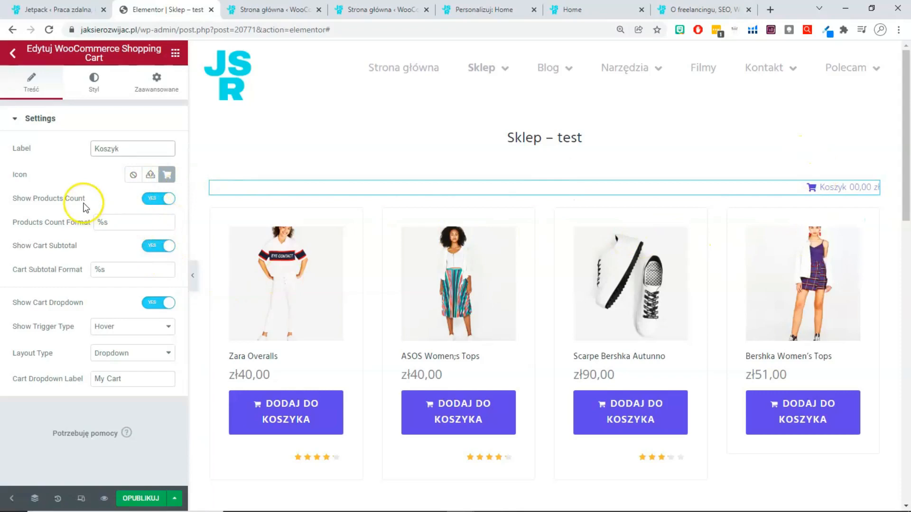
- Change the Shopping Cart widget's dropdown label to "Moje produkty"
{"action": "mouse_move", "coordinate": [824, 190]}
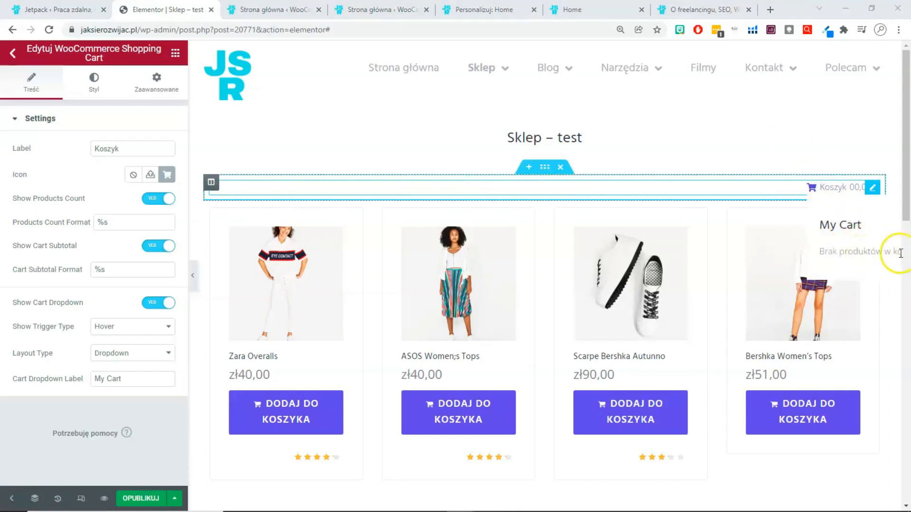
{"action": "left_click", "coordinate": [104, 381]}
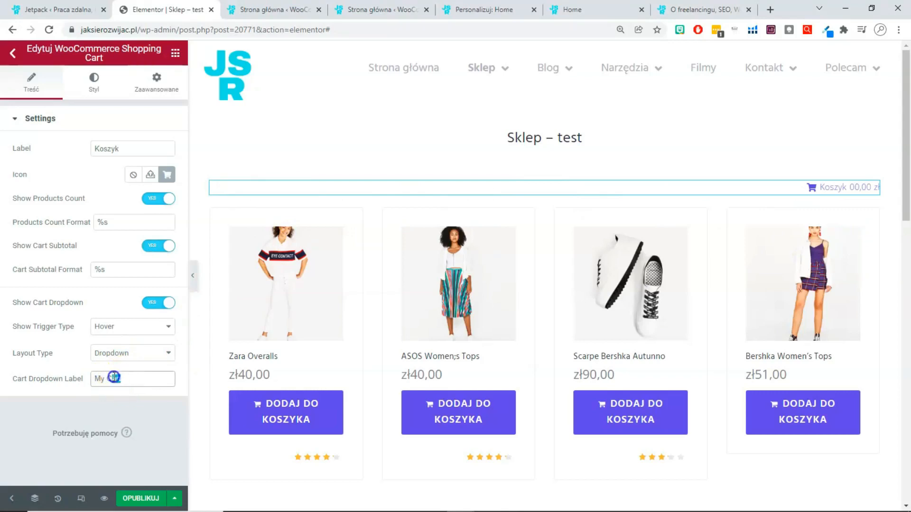
{"action": "type", "text": "ó"}
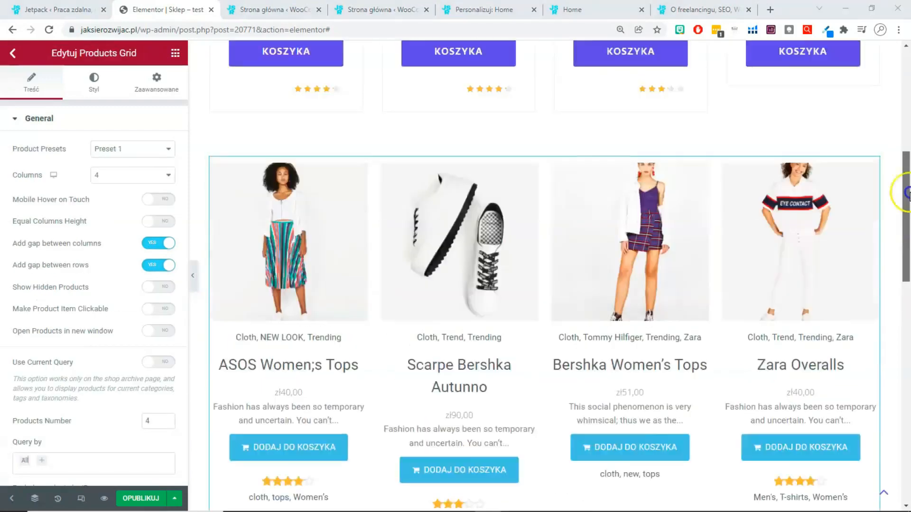
- Examine the settings of the top rated products section and its widget, and compare it with the products grid below
{"action": "scroll", "coordinate": [826, 152], "scroll_direction": "up", "scroll_amount": 7}
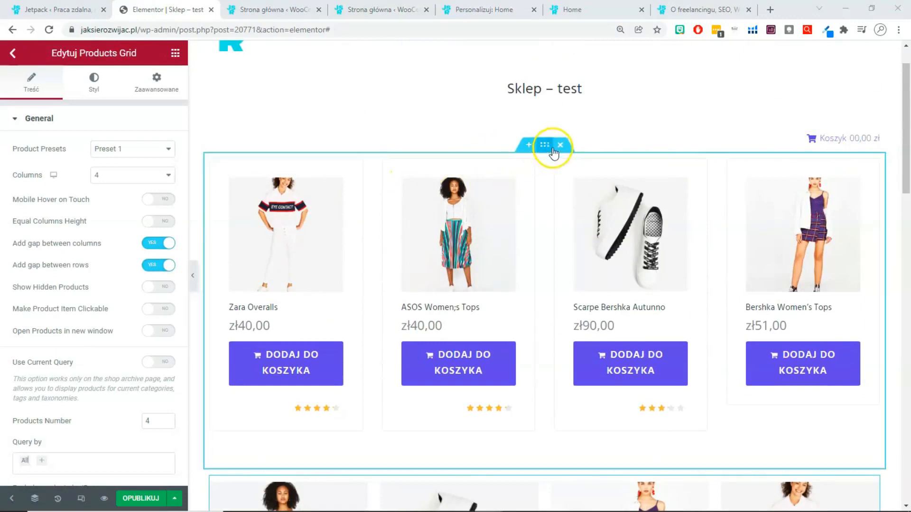
{"action": "left_click", "coordinate": [551, 151]}
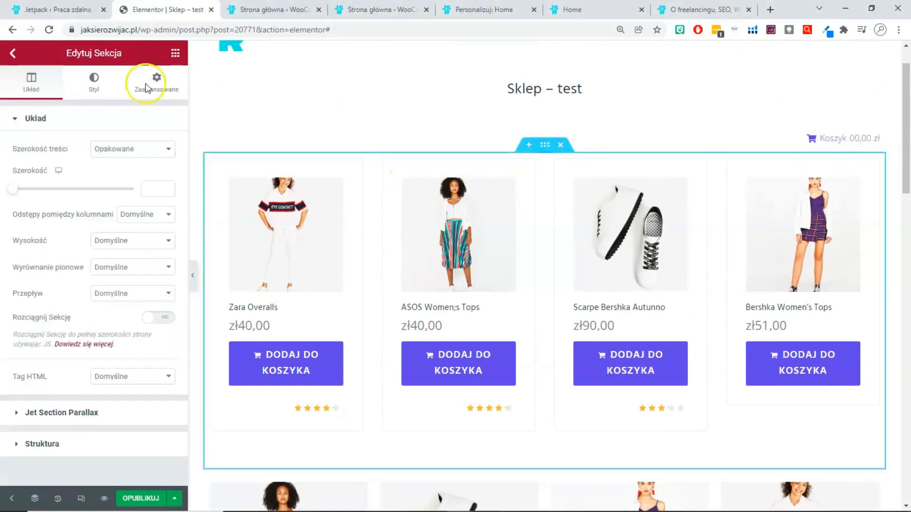
{"action": "left_click", "coordinate": [551, 178]}
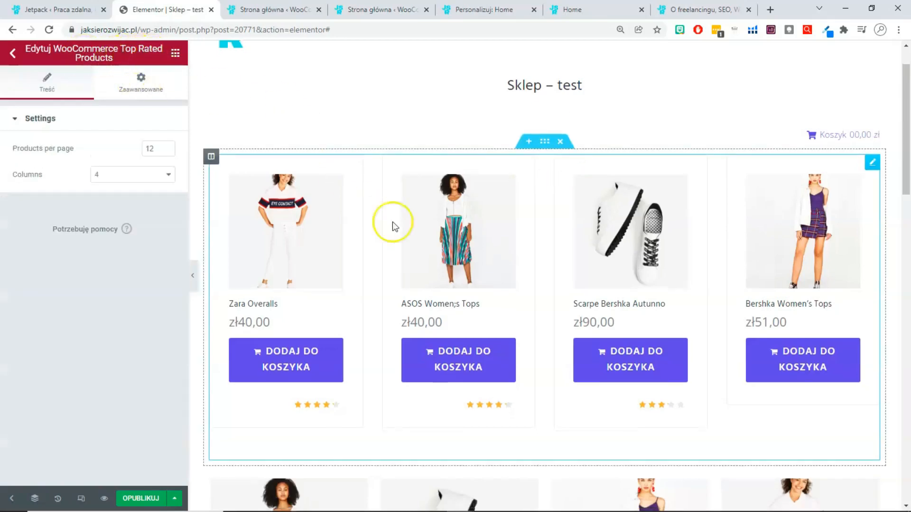
{"action": "scroll", "coordinate": [466, 260], "scroll_direction": "down", "scroll_amount": 5}
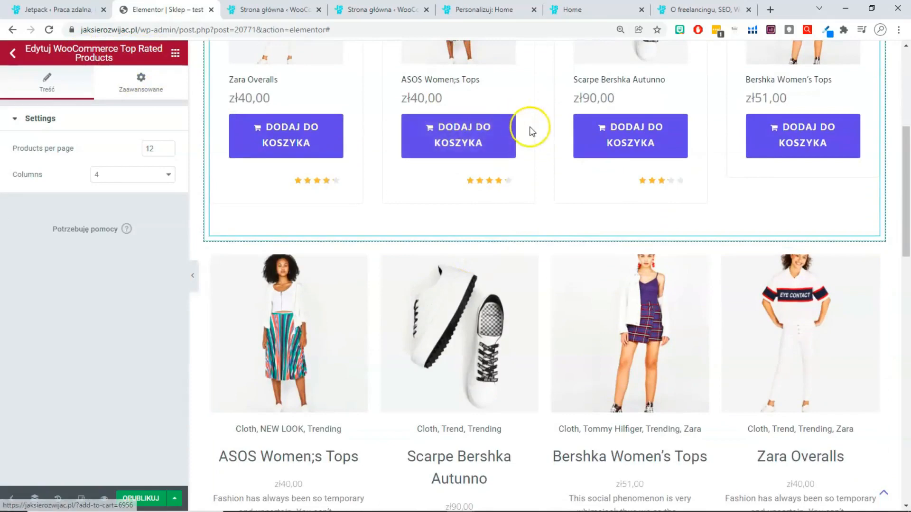
{"action": "scroll", "coordinate": [551, 157], "scroll_direction": "down", "scroll_amount": 2}
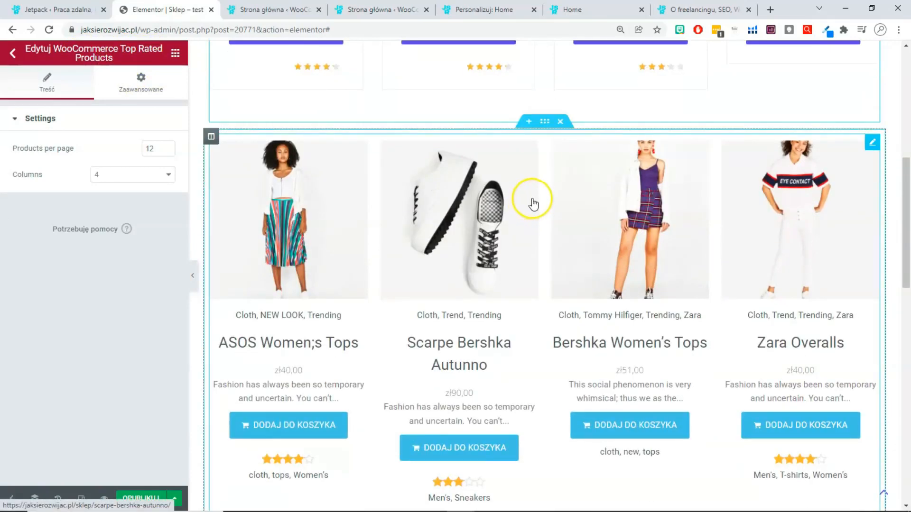
{"action": "scroll", "coordinate": [532, 210], "scroll_direction": "down", "scroll_amount": 2}
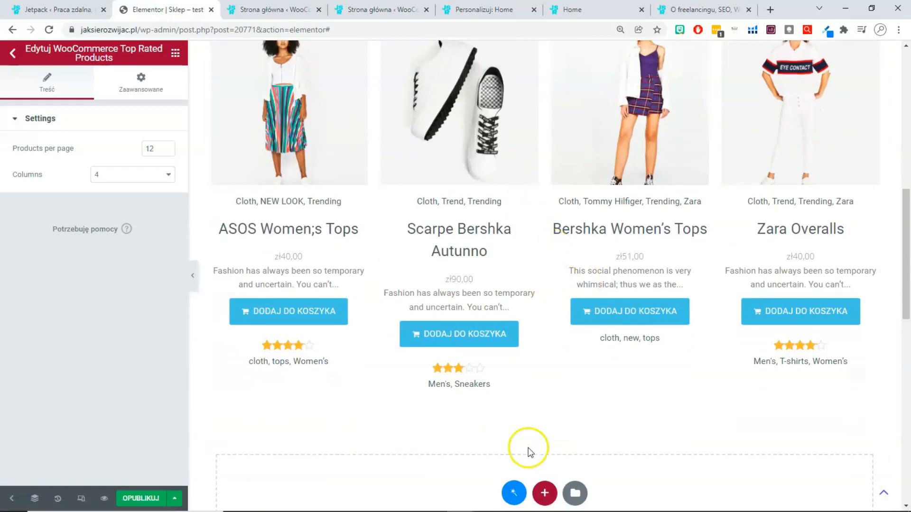
{"action": "scroll", "coordinate": [530, 449], "scroll_direction": "up", "scroll_amount": 3}
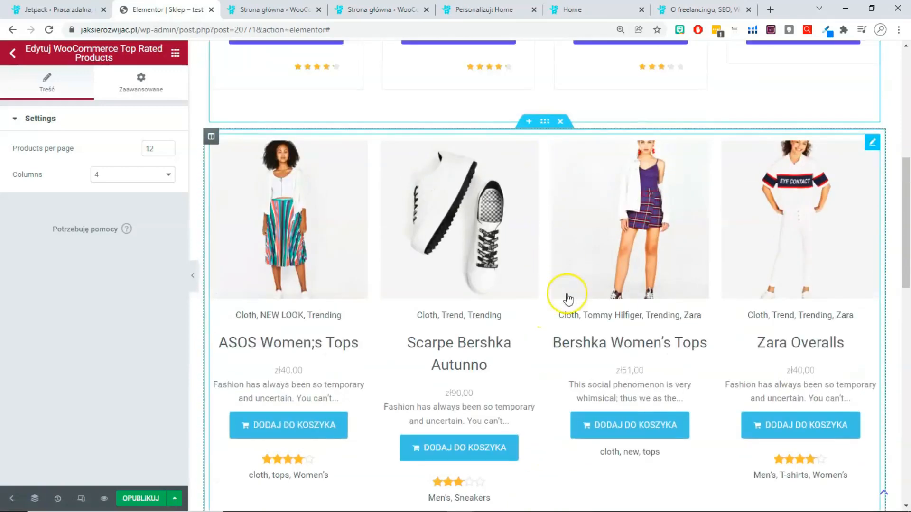
- Add an empty single-column section below the products grid
{"action": "scroll", "coordinate": [567, 297], "scroll_direction": "down", "scroll_amount": 5}
{"action": "left_click", "coordinate": [544, 379]}
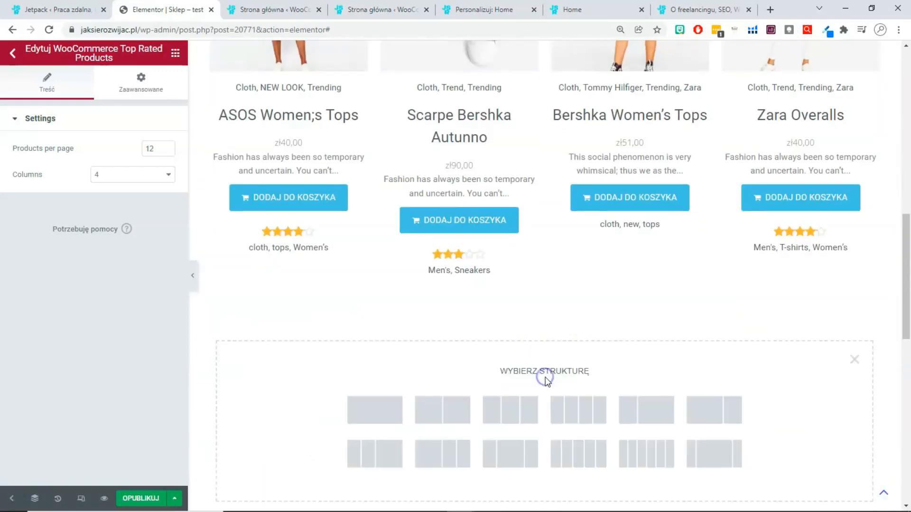
{"action": "left_click", "coordinate": [373, 411]}
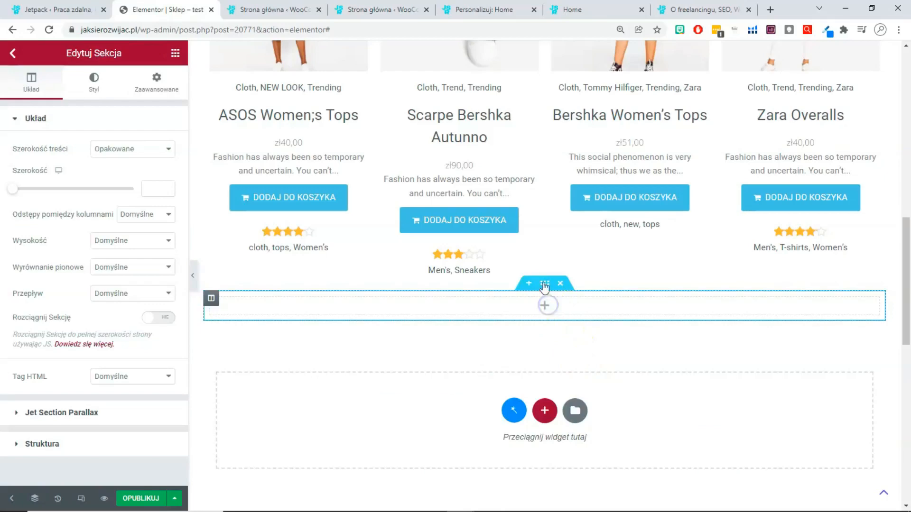
{"action": "left_click_drag", "start_coordinate": [545, 287], "coordinate": [538, 161]}
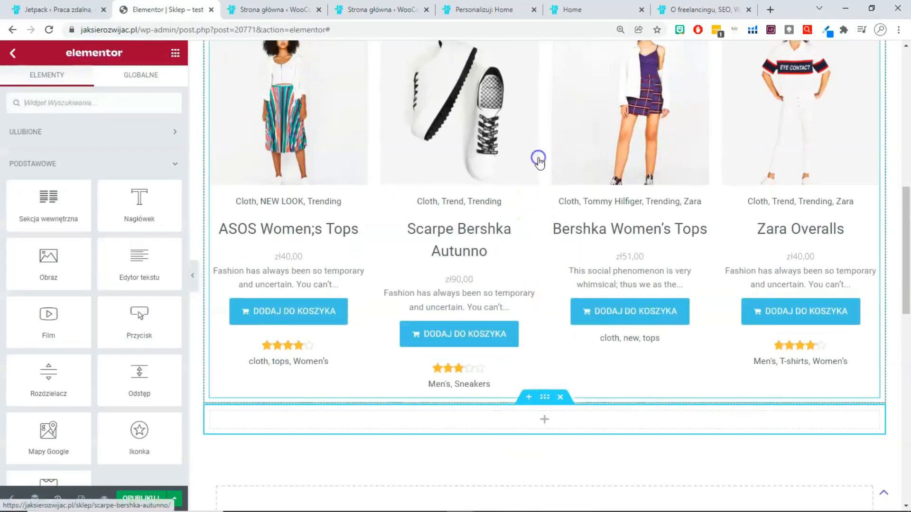
- Try the Products Grid widget with 1 column and restore it to 4 columns
{"action": "left_click", "coordinate": [530, 183]}
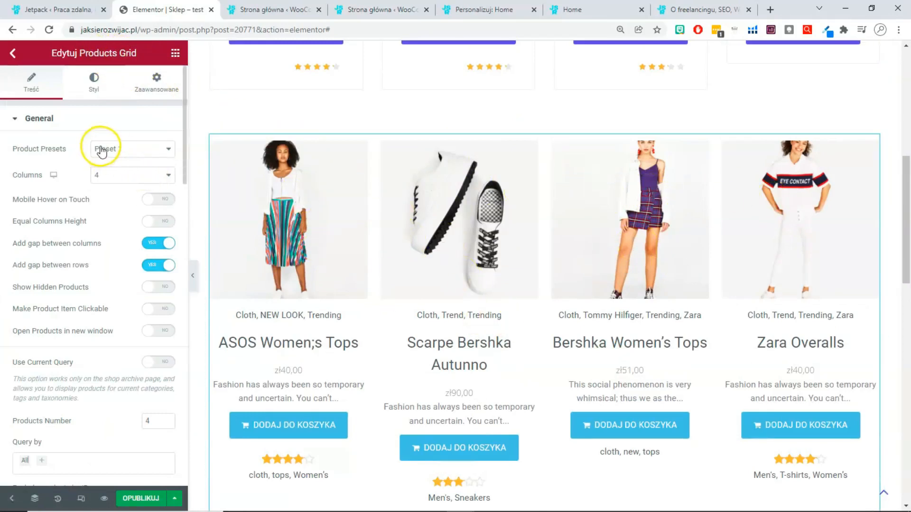
{"action": "left_click", "coordinate": [104, 182]}
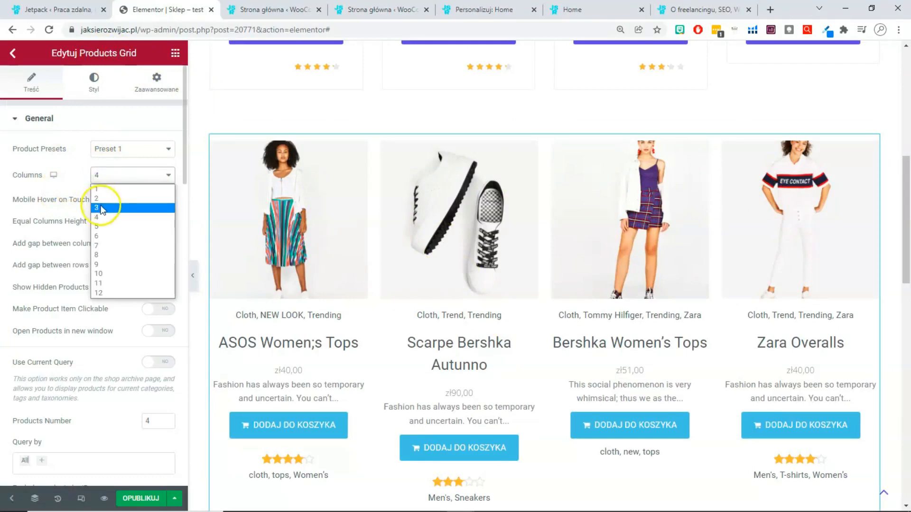
{"action": "left_click", "coordinate": [102, 189]}
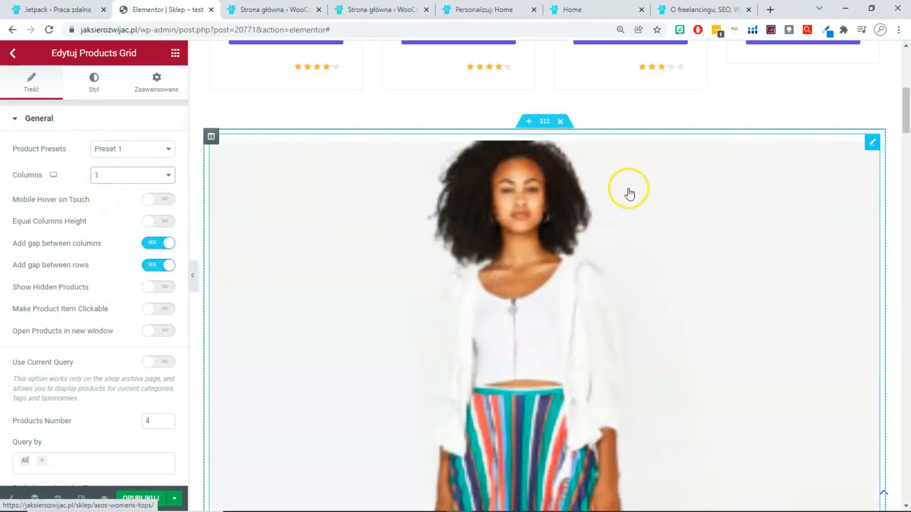
{"action": "scroll", "coordinate": [591, 203], "scroll_direction": "down", "scroll_amount": 5}
{"action": "scroll", "coordinate": [591, 204], "scroll_direction": "down", "scroll_amount": 10}
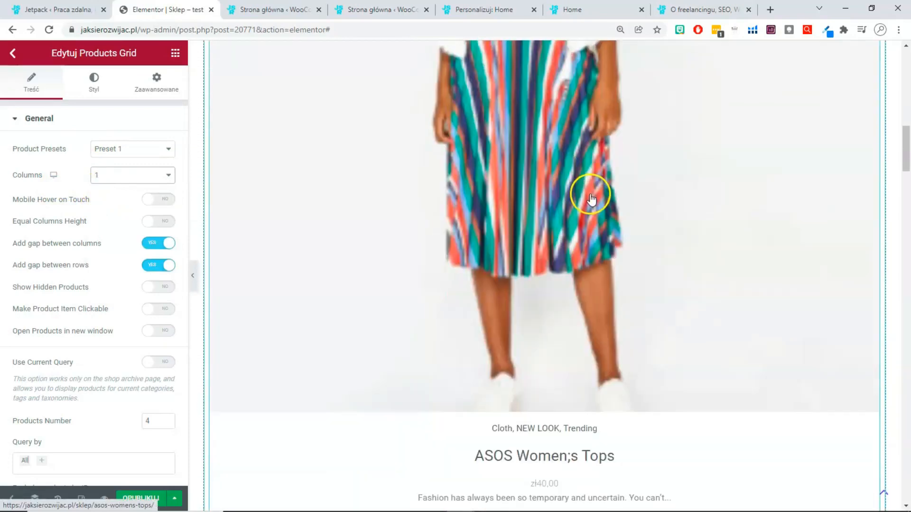
{"action": "scroll", "coordinate": [588, 199], "scroll_direction": "down", "scroll_amount": 3}
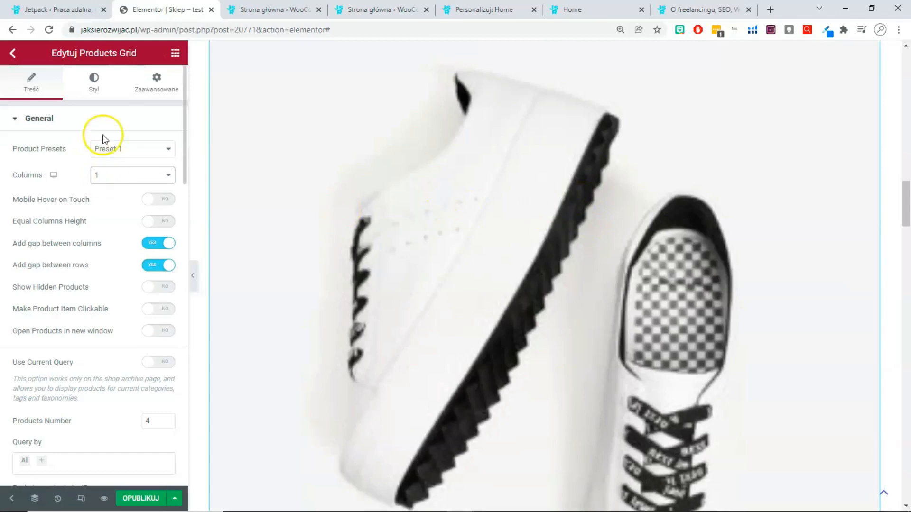
{"action": "left_click", "coordinate": [110, 175]}
{"action": "left_click", "coordinate": [109, 219]}
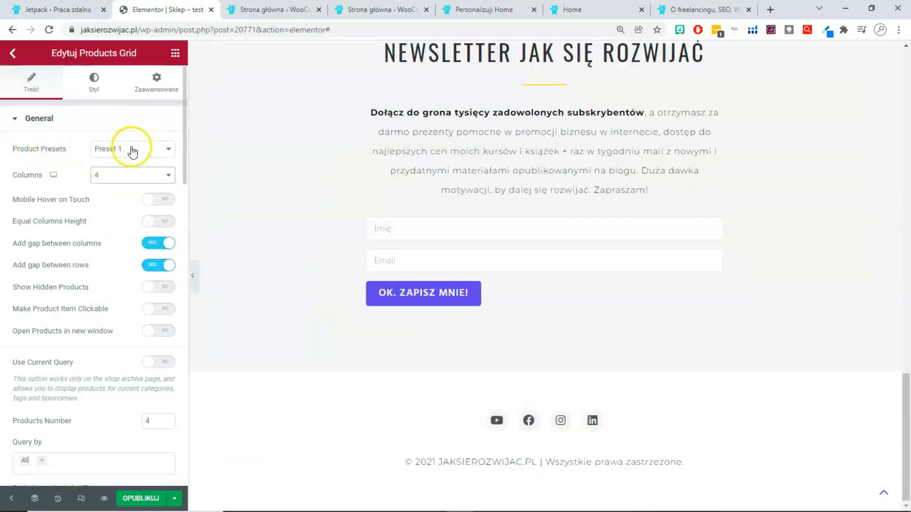
- Review the Products Grid's general settings, including the sale badge text, ordering and the available product query options
{"action": "left_click", "coordinate": [132, 151]}
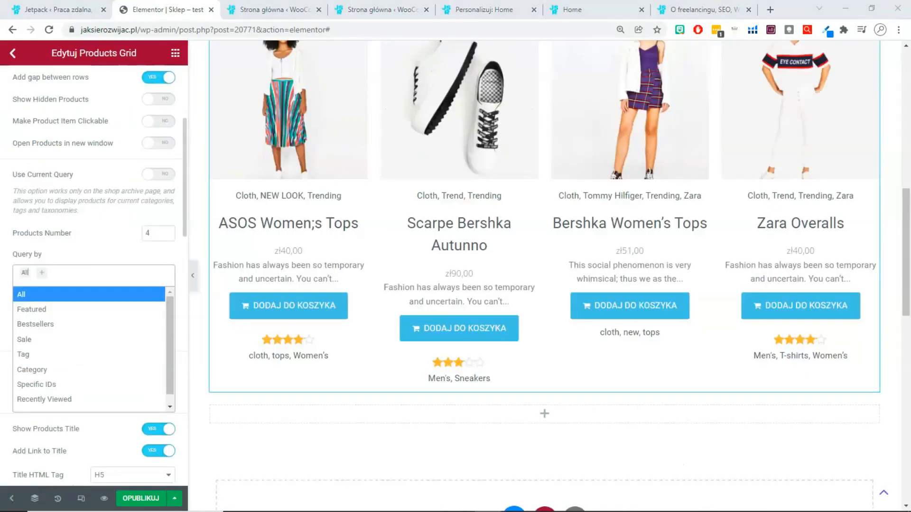
{"action": "scroll", "coordinate": [67, 210], "scroll_direction": "down", "scroll_amount": 3}
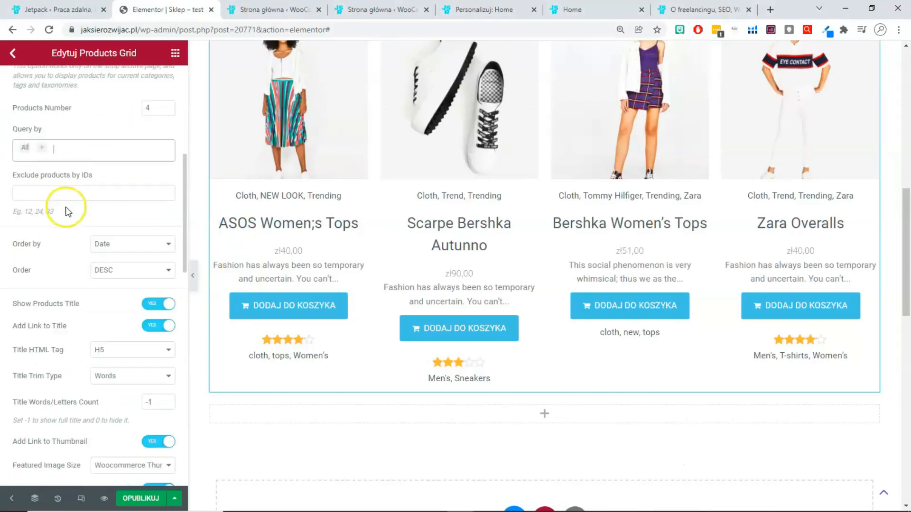
{"action": "scroll", "coordinate": [50, 256], "scroll_direction": "down", "scroll_amount": 4}
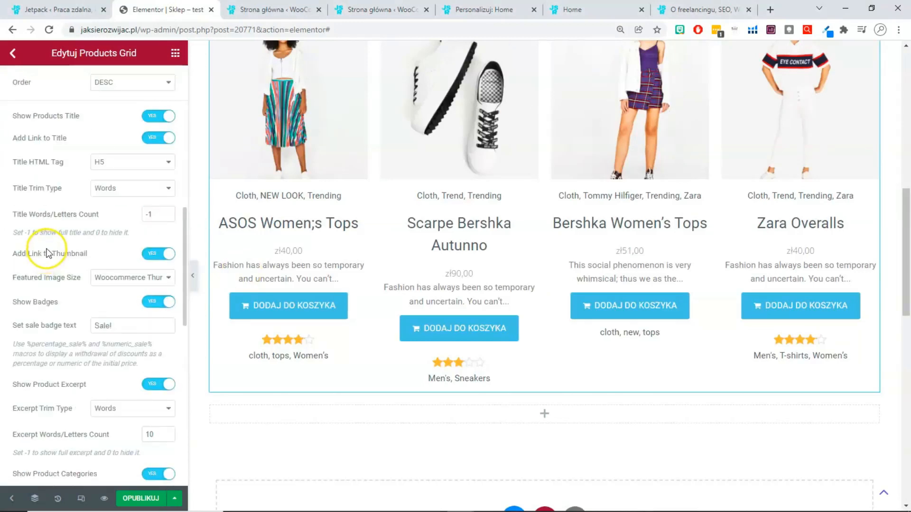
{"action": "scroll", "coordinate": [46, 251], "scroll_direction": "down", "scroll_amount": 1}
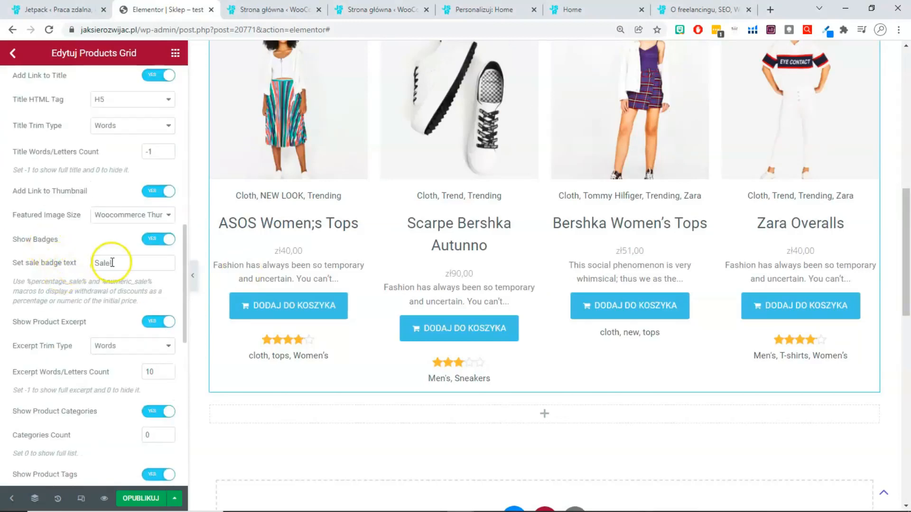
{"action": "scroll", "coordinate": [386, 240], "scroll_direction": "up", "scroll_amount": 3}
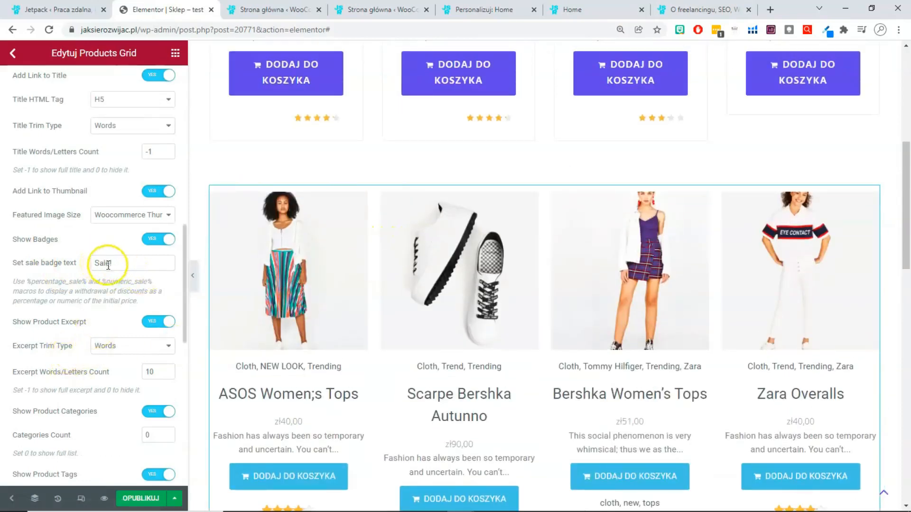
{"action": "scroll", "coordinate": [76, 332], "scroll_direction": "up", "scroll_amount": 3}
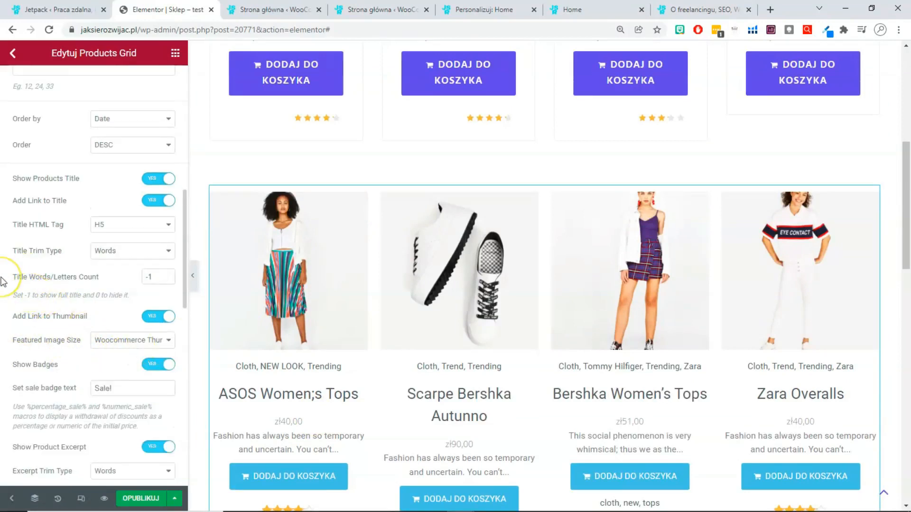
{"action": "scroll", "coordinate": [3, 281], "scroll_direction": "up", "scroll_amount": 4}
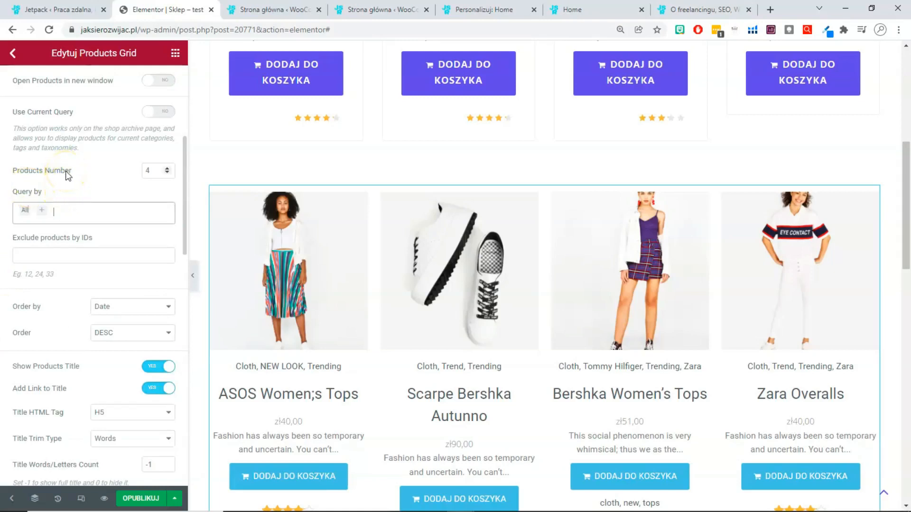
{"action": "left_click", "coordinate": [42, 215]}
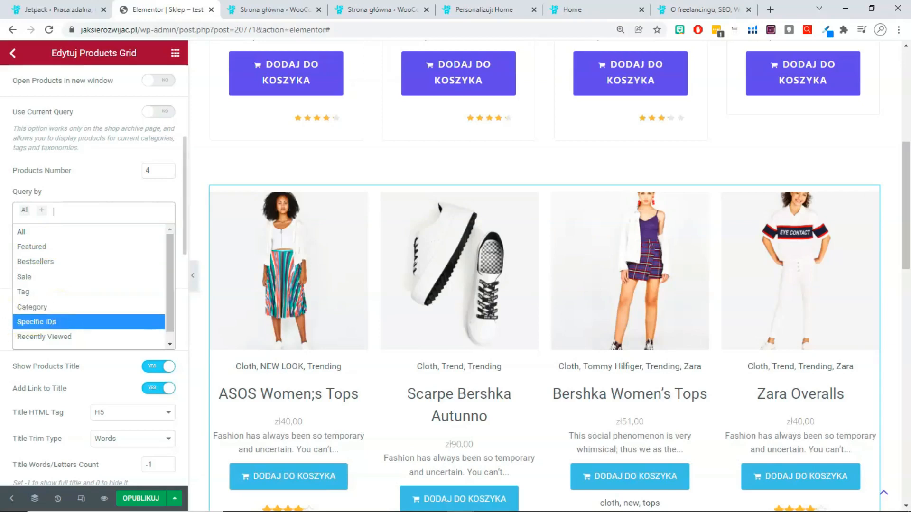
{"action": "left_click", "coordinate": [53, 212]}
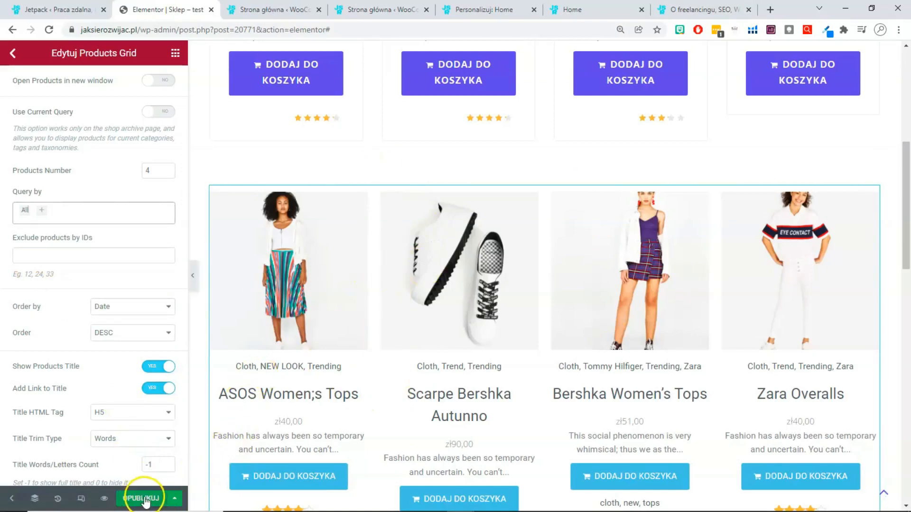
- Save the page as a draft
{"action": "left_click", "coordinate": [176, 500]}
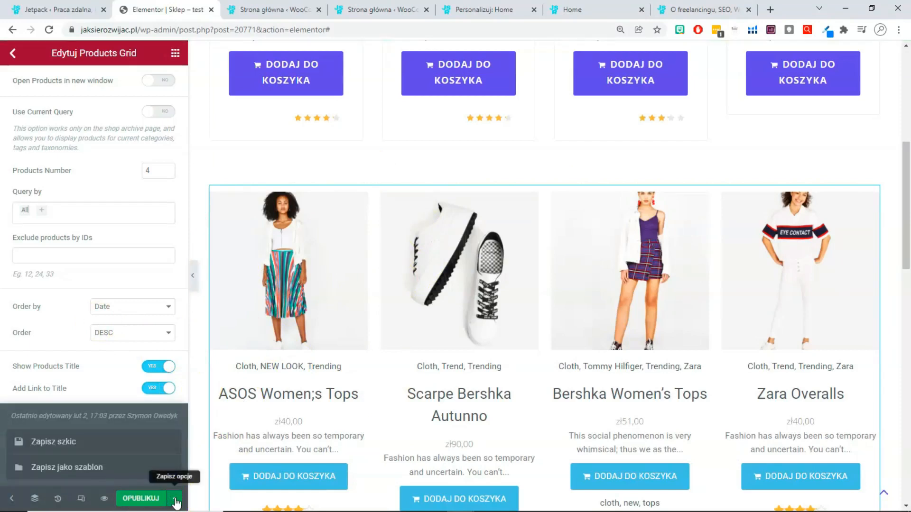
{"action": "left_click", "coordinate": [47, 443]}
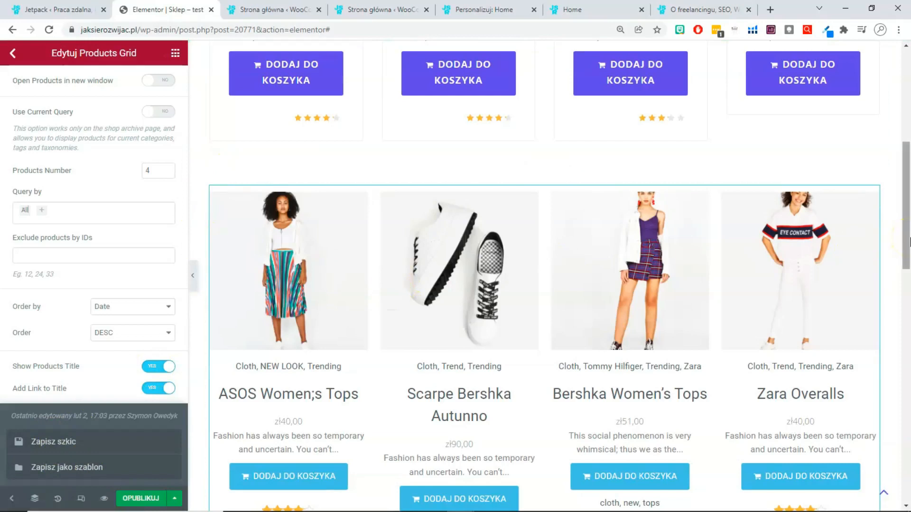
- Open the widget library for the empty section below the products grid
{"action": "left_click_drag", "start_coordinate": [910, 242], "coordinate": [906, 219]}
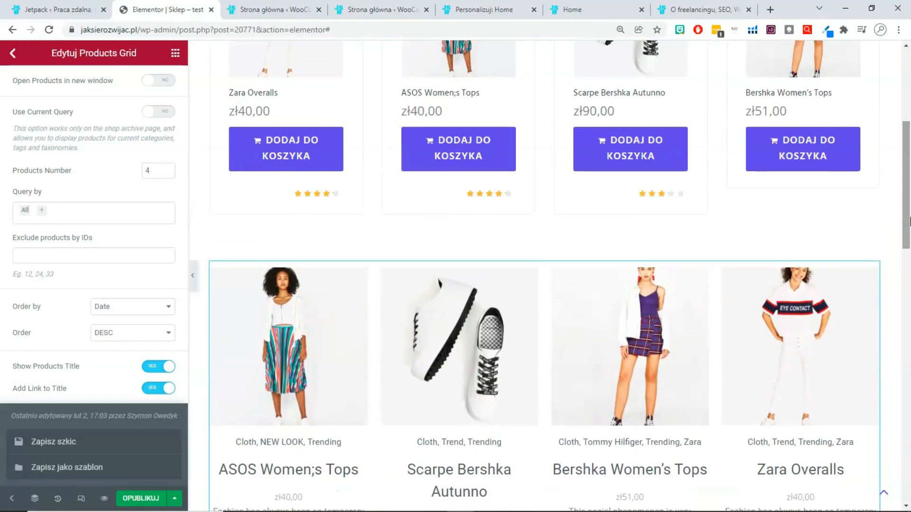
{"action": "left_click_drag", "start_coordinate": [908, 221], "coordinate": [909, 149]}
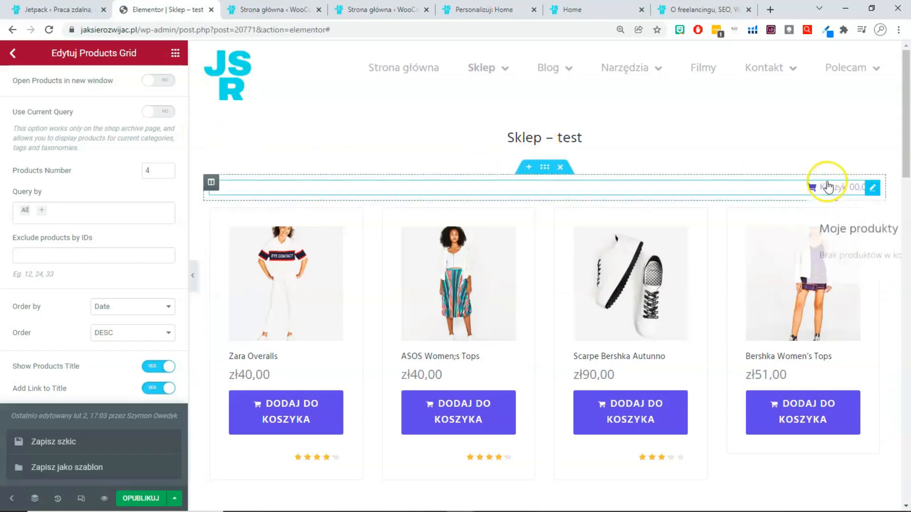
{"action": "scroll", "coordinate": [554, 246], "scroll_direction": "down", "scroll_amount": 3}
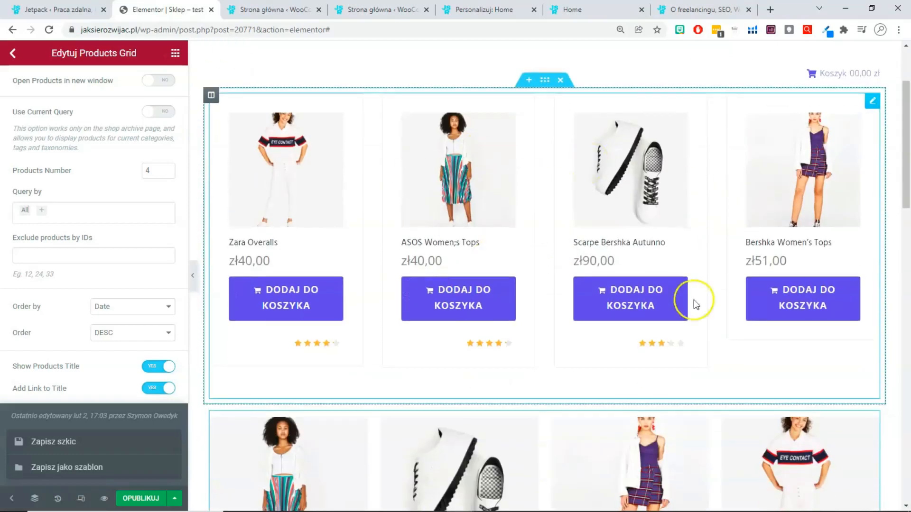
{"action": "scroll", "coordinate": [569, 284], "scroll_direction": "down", "scroll_amount": 2}
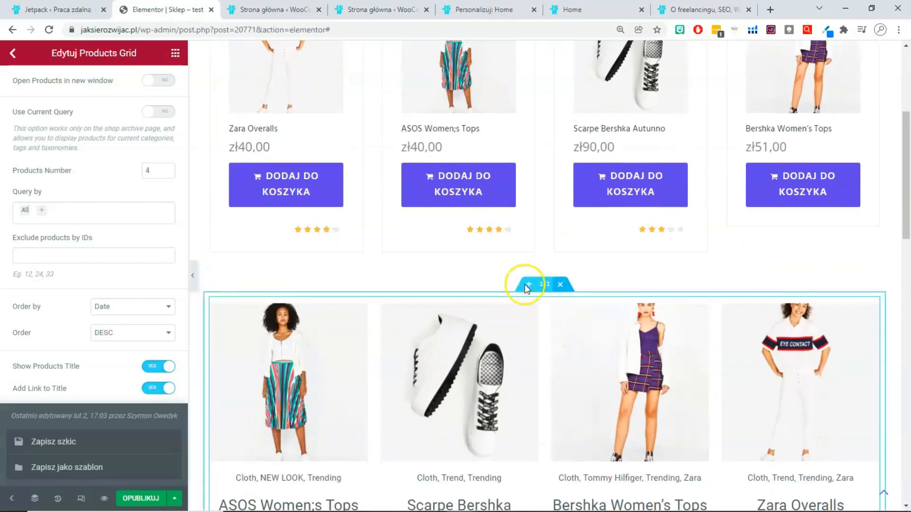
{"action": "scroll", "coordinate": [539, 285], "scroll_direction": "down", "scroll_amount": 7}
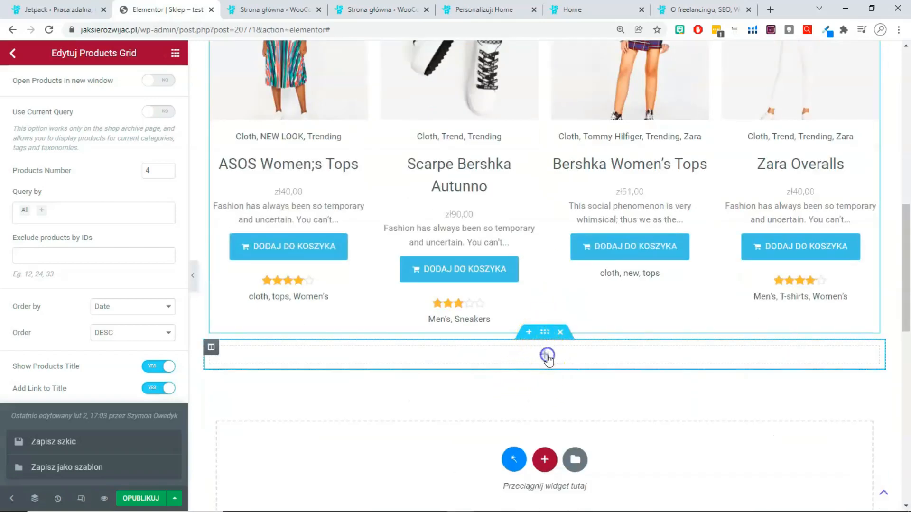
{"action": "left_click", "coordinate": [546, 355]}
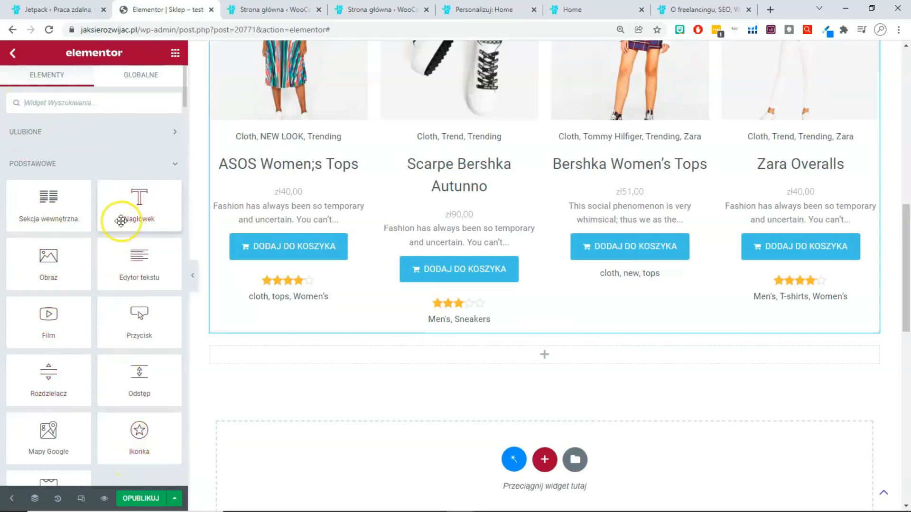
{"action": "left_click", "coordinate": [548, 360]}
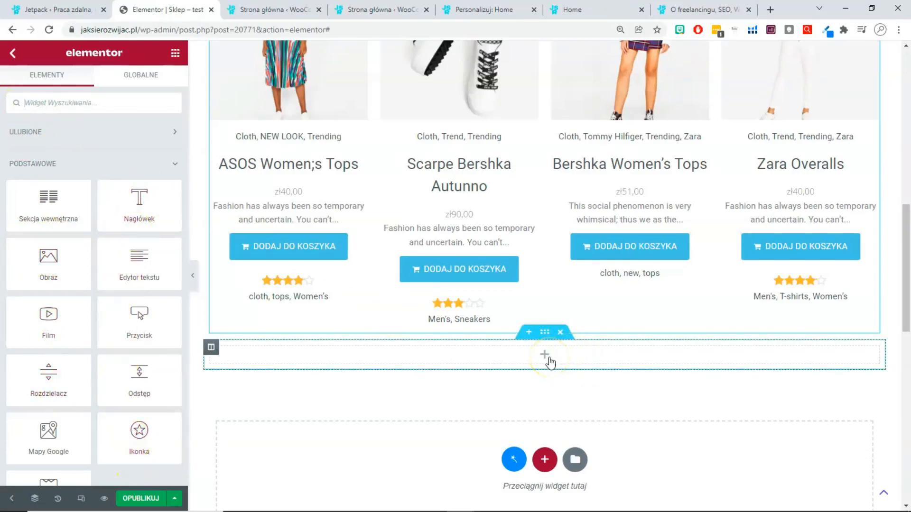